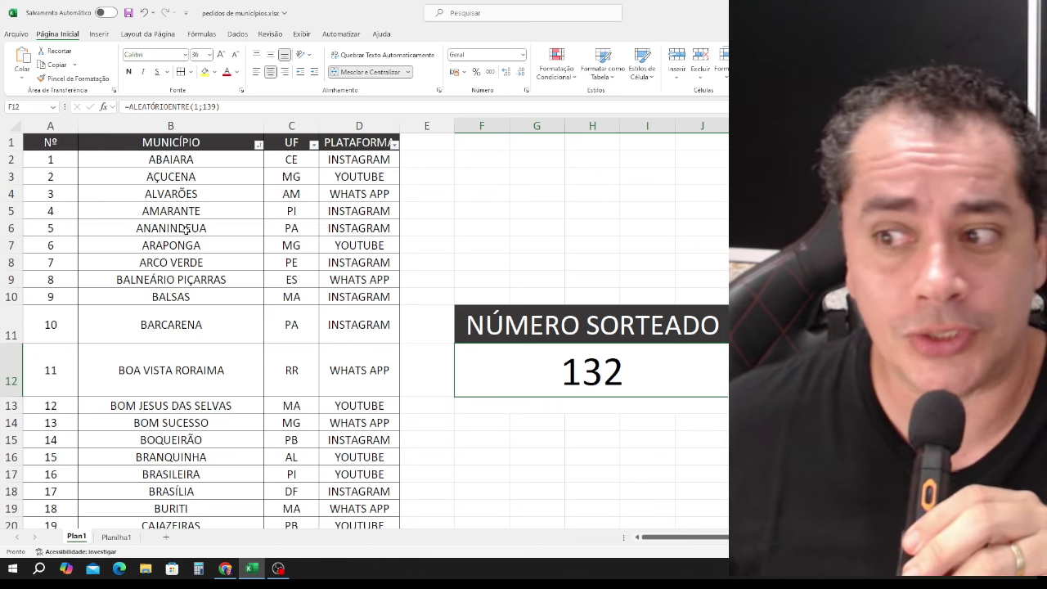
Step: Look through the municipality list down to its last row and sort it by the MUNICÍPIO column from A to Z
{"action": "left_click", "coordinate": [199, 194]}
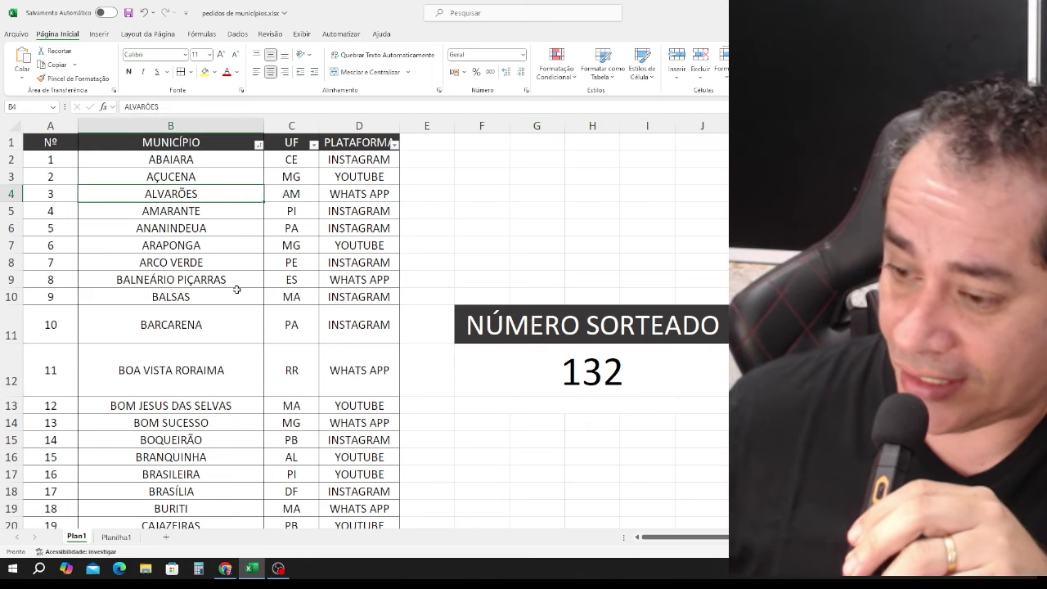
{"action": "scroll", "coordinate": [234, 327], "scroll_direction": "down", "scroll_amount": 13}
{"action": "scroll", "coordinate": [234, 374], "scroll_direction": "down", "scroll_amount": 20}
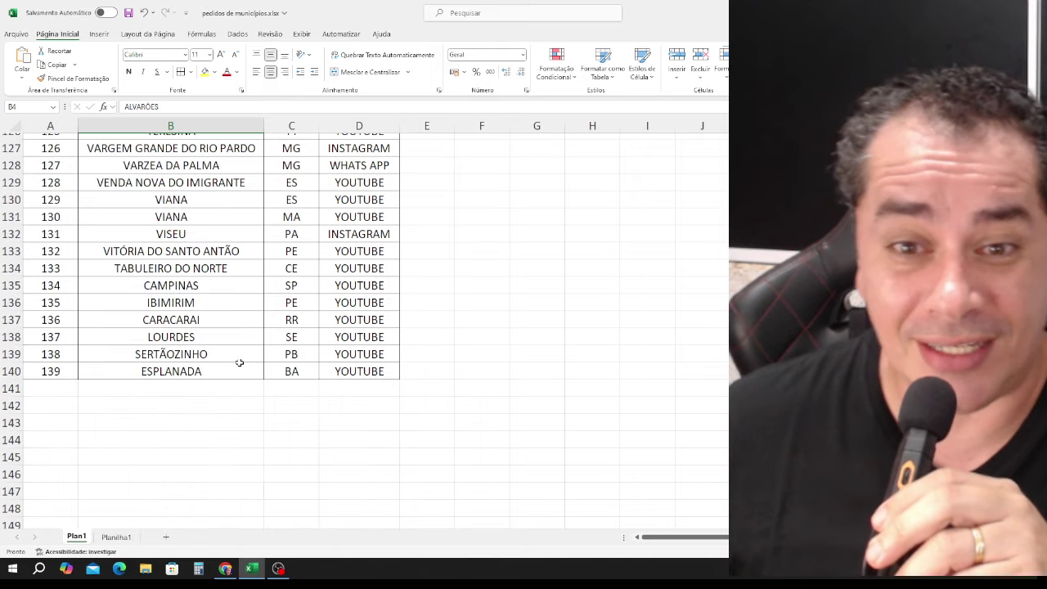
{"action": "scroll", "coordinate": [260, 353], "scroll_direction": "up", "scroll_amount": 6}
{"action": "scroll", "coordinate": [260, 352], "scroll_direction": "up", "scroll_amount": 8}
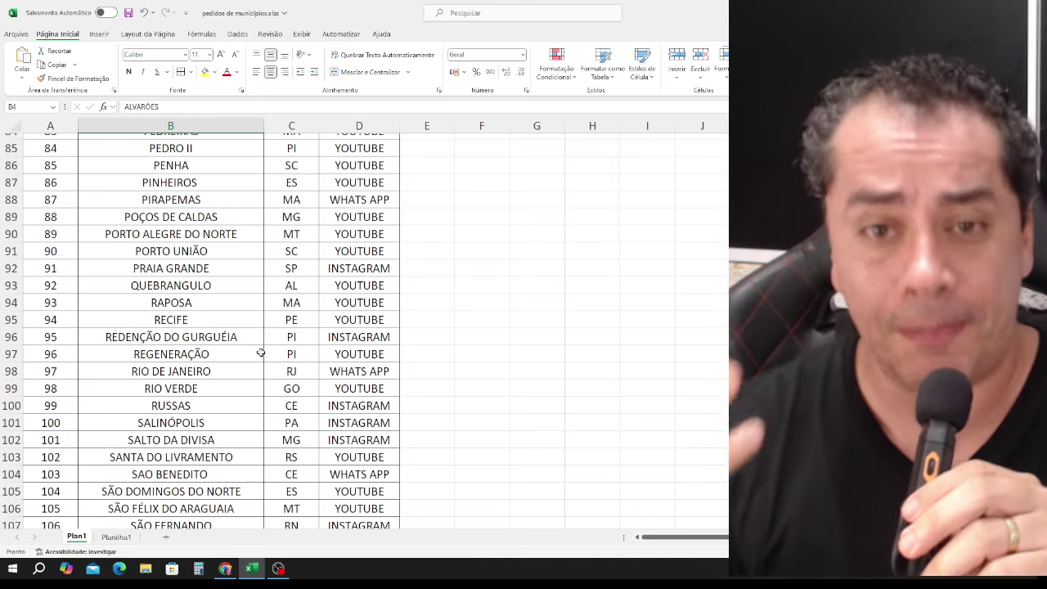
{"action": "scroll", "coordinate": [214, 372], "scroll_direction": "up", "scroll_amount": 20}
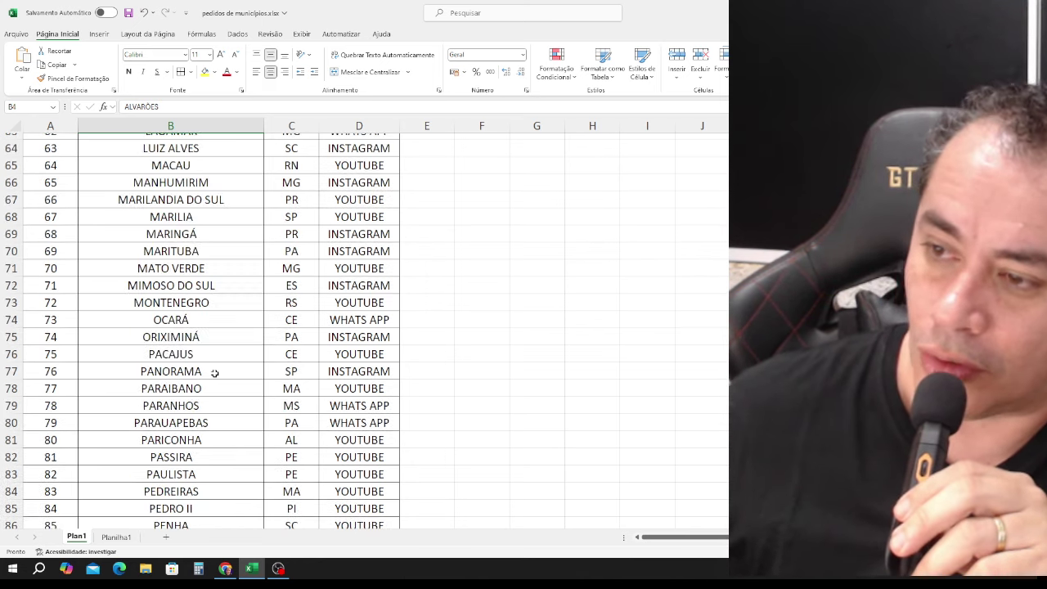
{"action": "scroll", "coordinate": [258, 256], "scroll_direction": "up", "scroll_amount": 4}
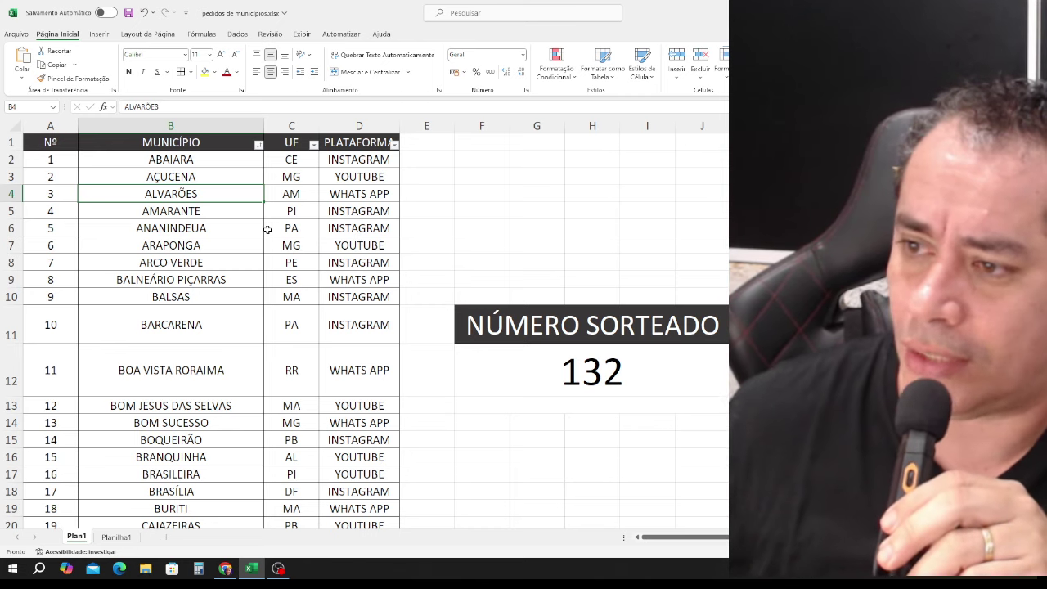
{"action": "left_click", "coordinate": [258, 147]}
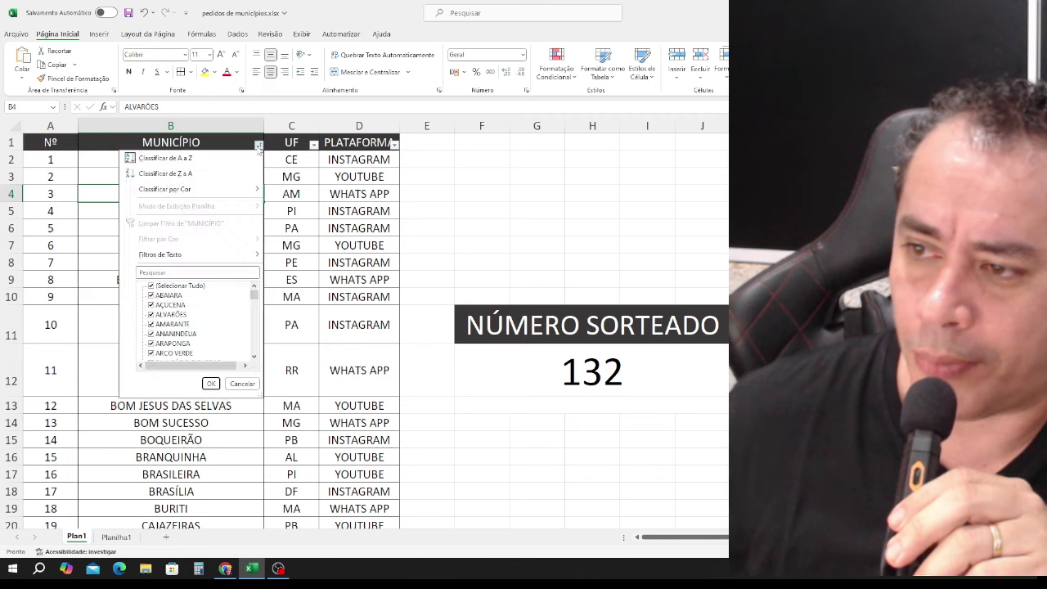
{"action": "left_click", "coordinate": [214, 160]}
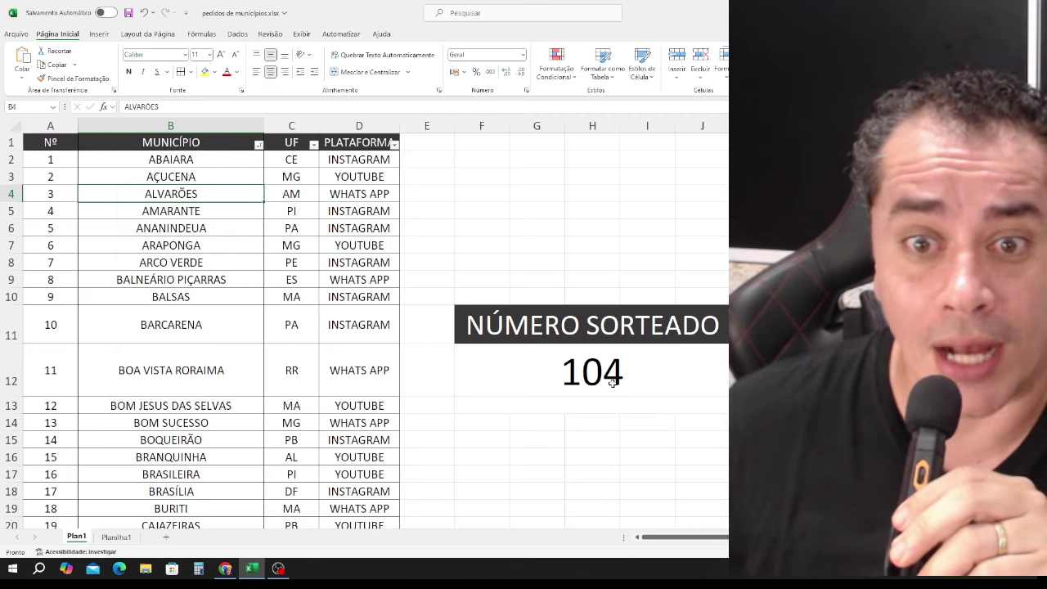
Step: Find drawn number 104 in the municipality list and select its row from Nº through PLATAFORMA
{"action": "scroll", "coordinate": [96, 331], "scroll_direction": "down", "scroll_amount": 4}
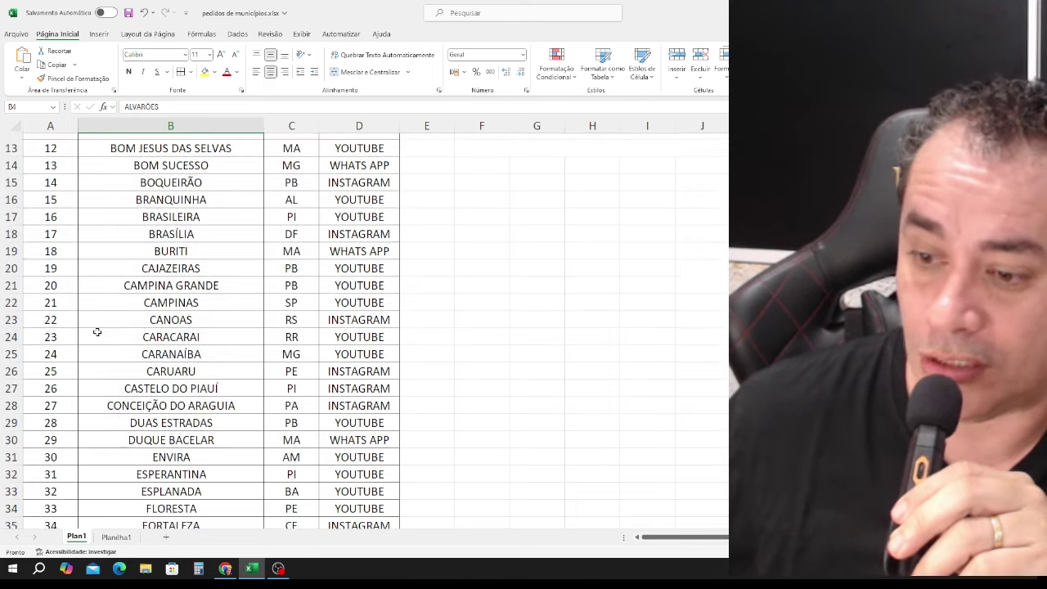
{"action": "scroll", "coordinate": [96, 331], "scroll_direction": "down", "scroll_amount": 10}
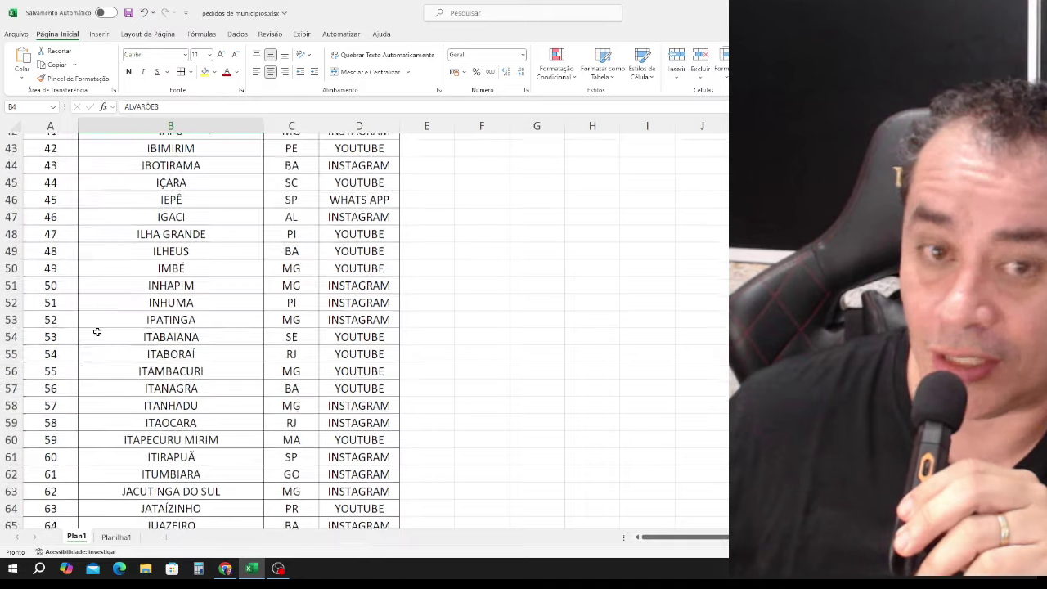
{"action": "scroll", "coordinate": [97, 332], "scroll_direction": "down", "scroll_amount": 1}
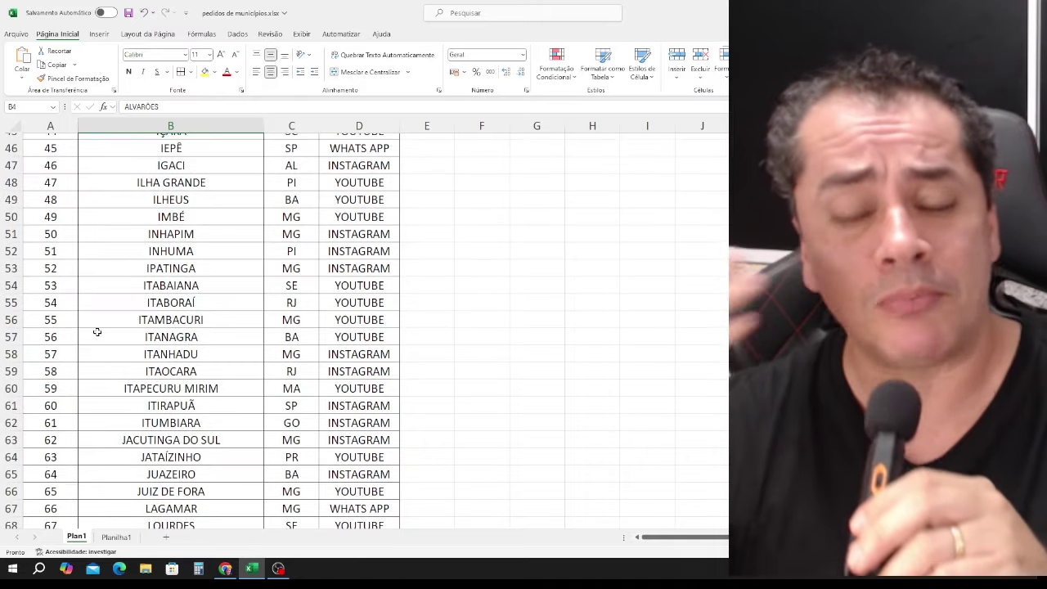
{"action": "scroll", "coordinate": [121, 380], "scroll_direction": "down", "scroll_amount": 3}
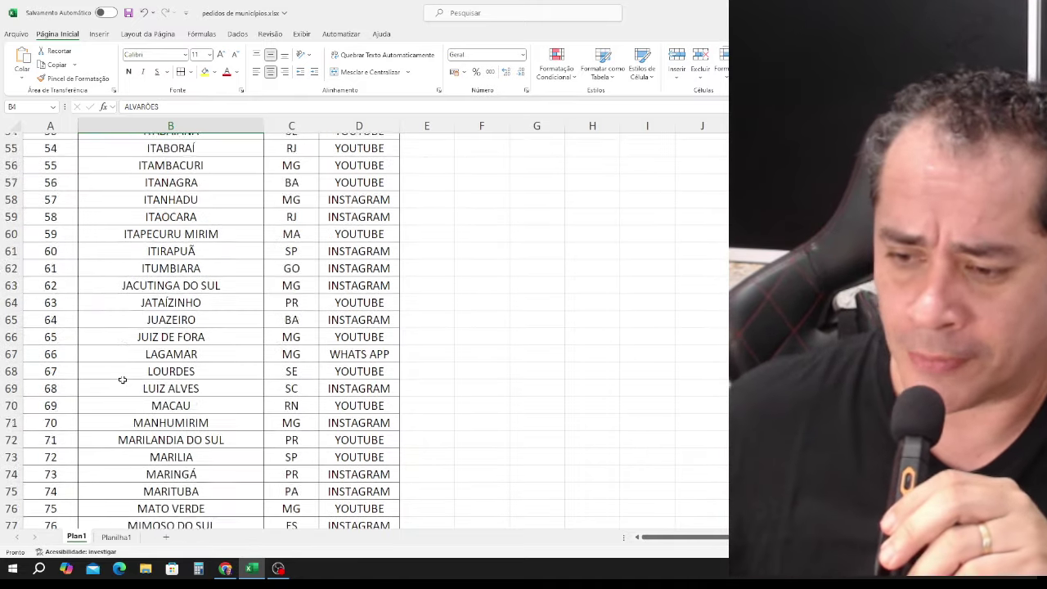
{"action": "scroll", "coordinate": [122, 380], "scroll_direction": "down", "scroll_amount": 4}
{"action": "scroll", "coordinate": [122, 380], "scroll_direction": "down", "scroll_amount": 8}
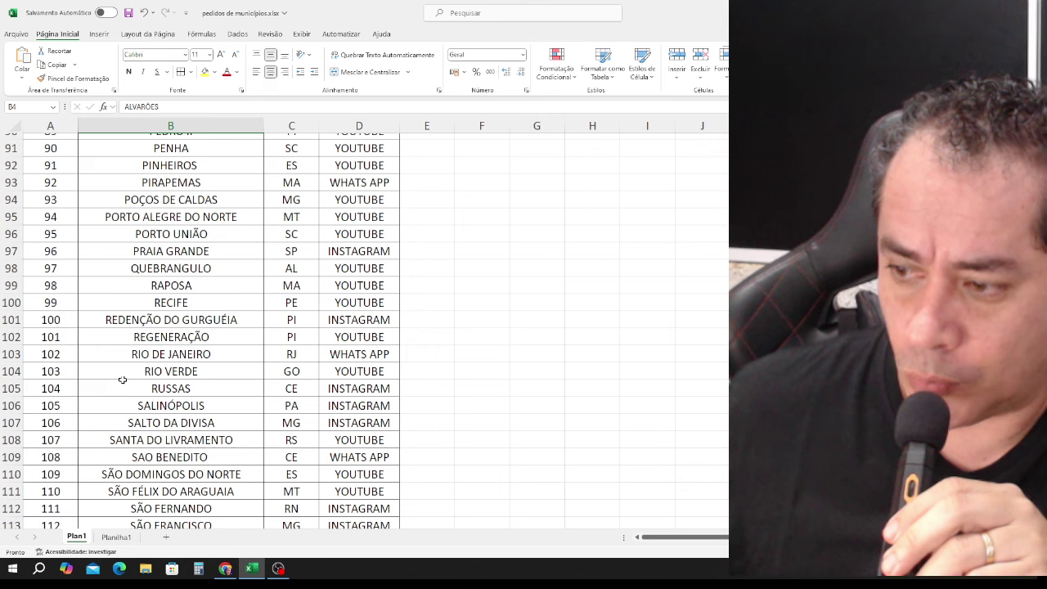
{"action": "left_click_drag", "start_coordinate": [52, 388], "coordinate": [378, 390]}
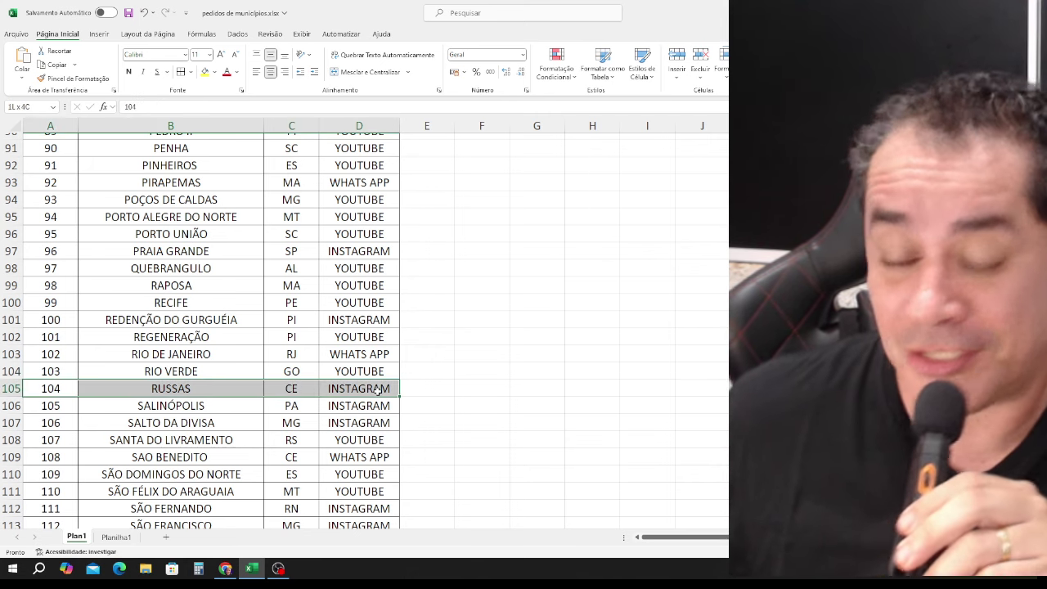
{"action": "left_click_drag", "start_coordinate": [378, 390], "coordinate": [378, 390]}
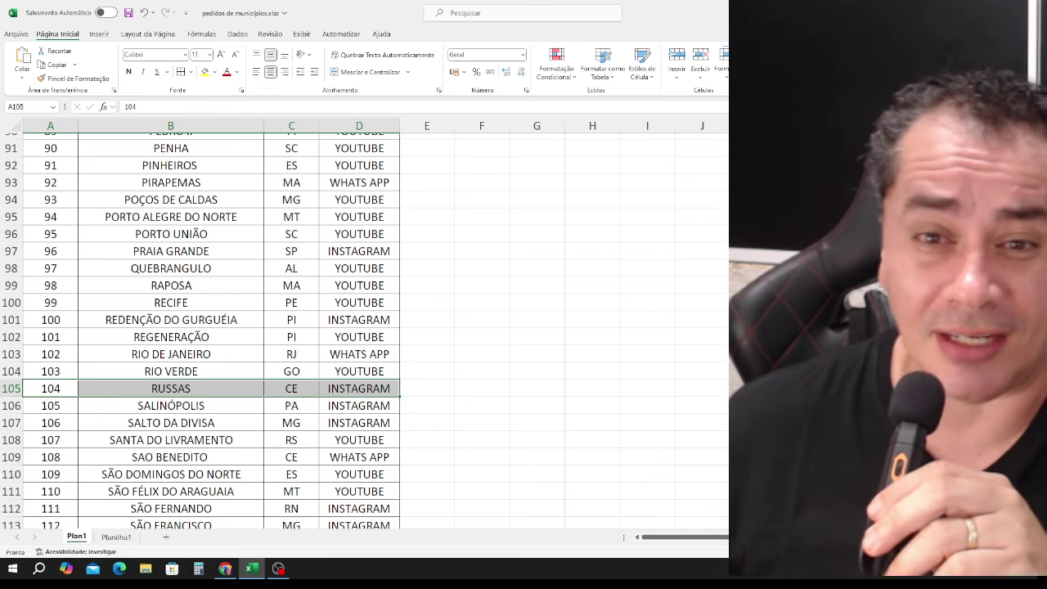
Step: Close the municipality workbook and switch to the e-Gestor Atenção Primária site in Chrome
{"action": "key", "text": "alt+F4"}
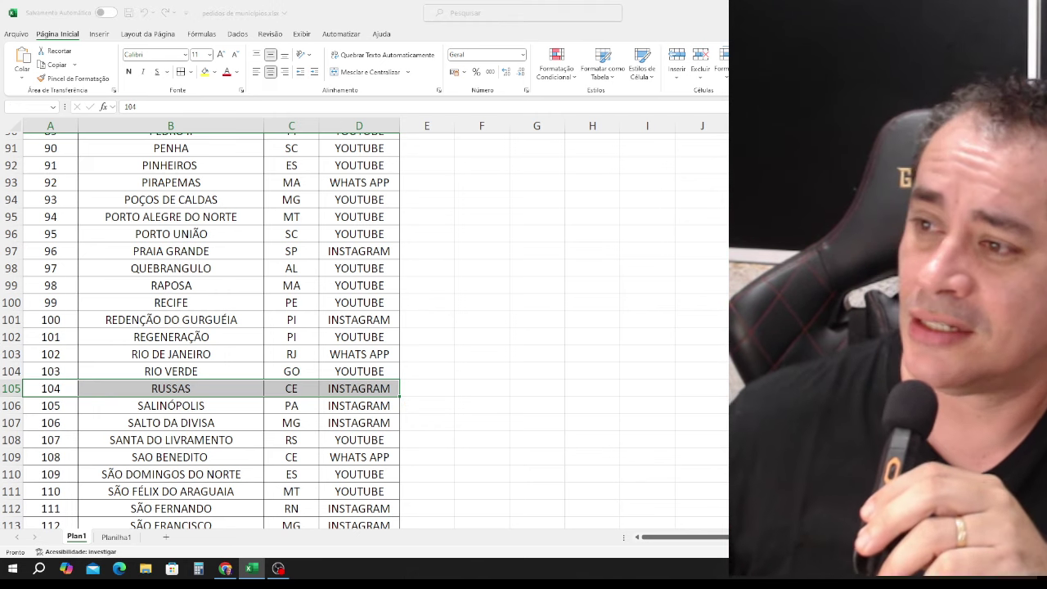
{"action": "left_click", "coordinate": [557, 362]}
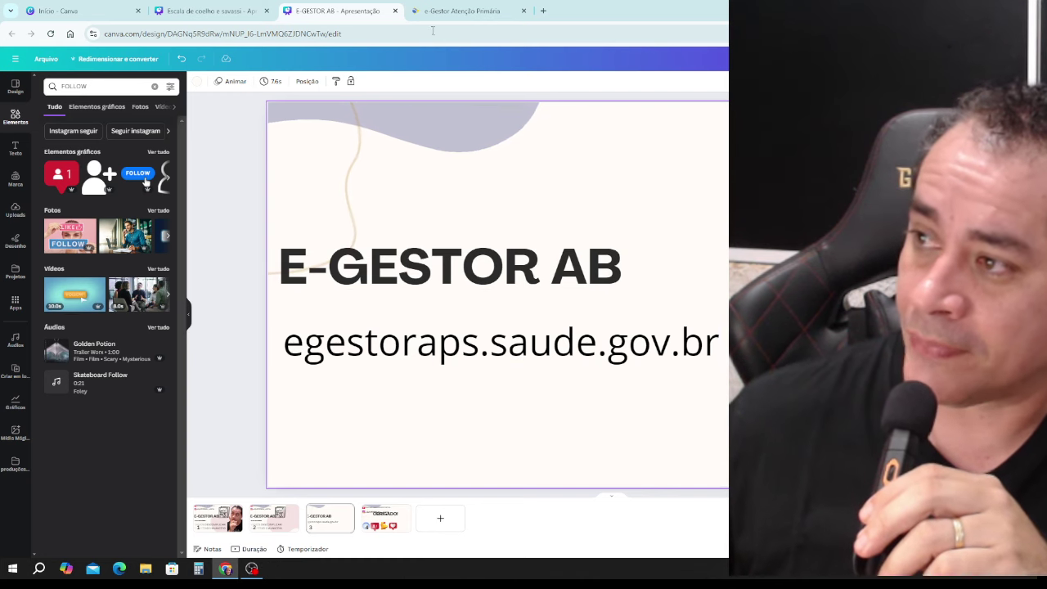
{"action": "left_click", "coordinate": [444, 8]}
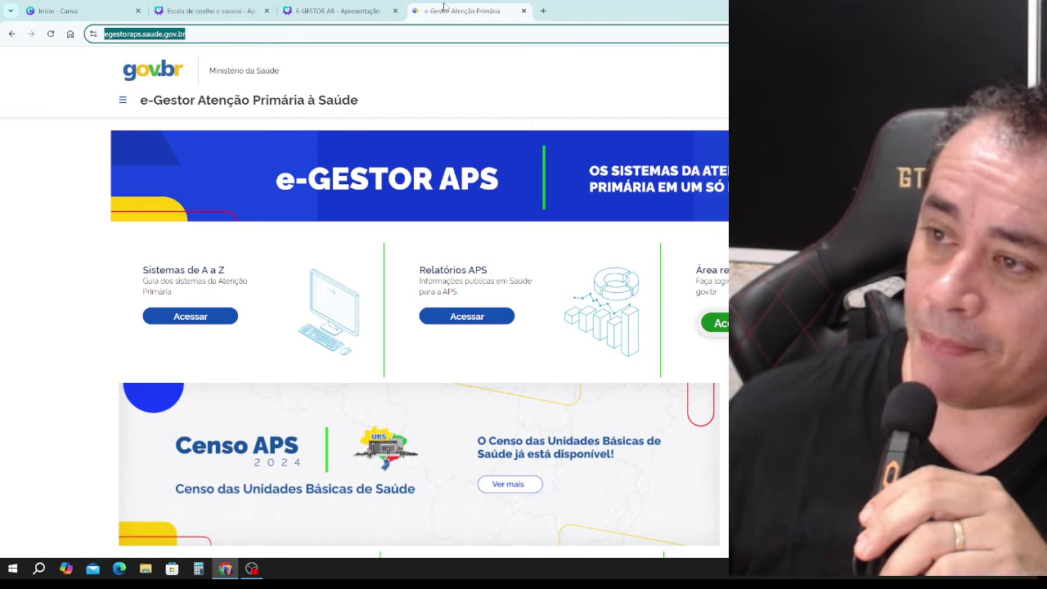
{"action": "left_click", "coordinate": [18, 211]}
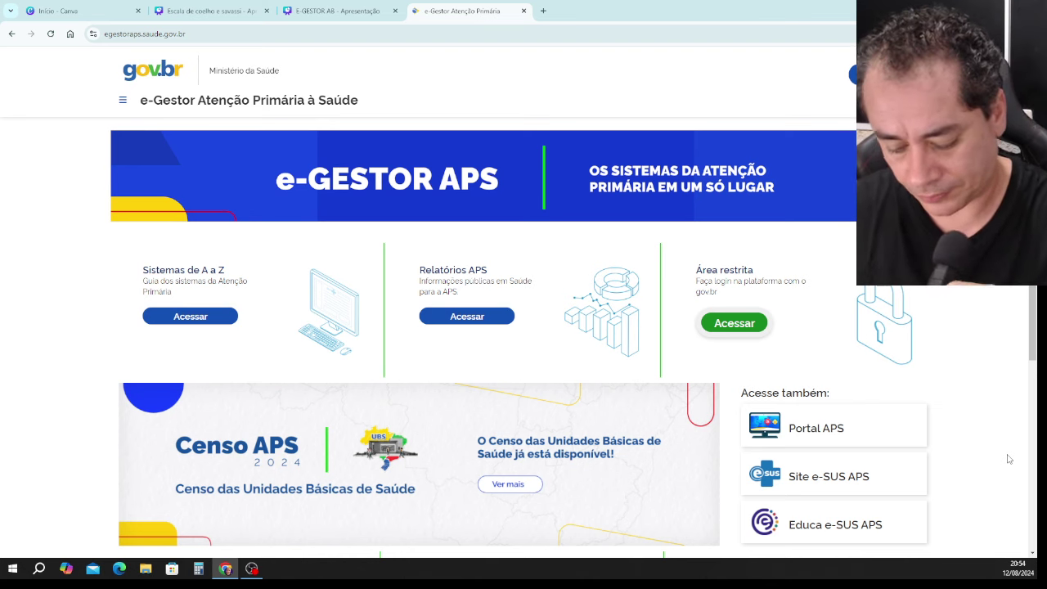
Step: Open Relatórios APS and go to the Pagamento APS (05/2024 - Atual) report under Gerencia APS
{"action": "key", "text": "ctrl+plus"}
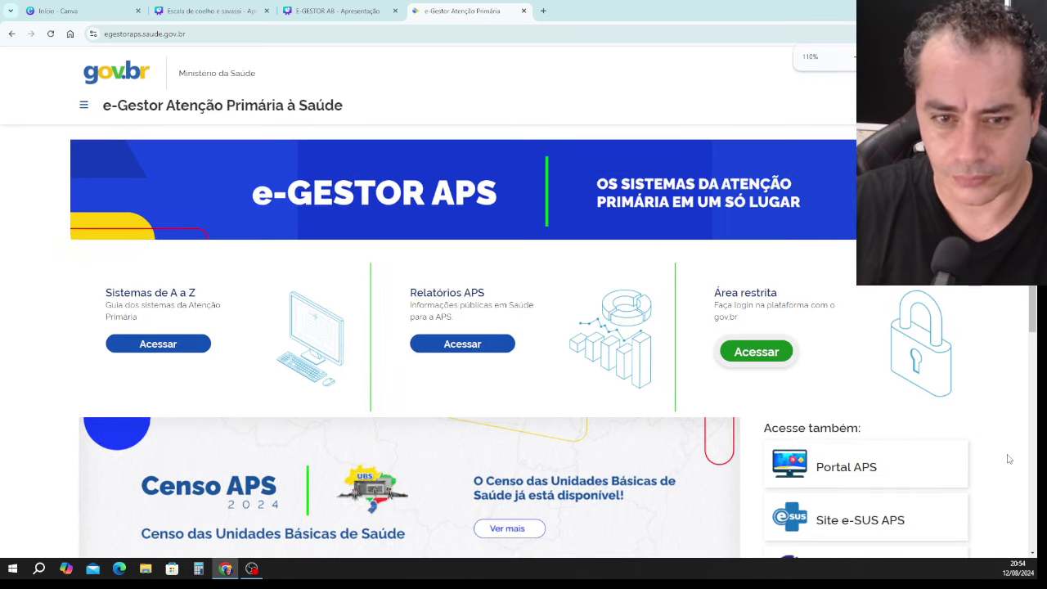
{"action": "key", "text": "ctrl+plus"}
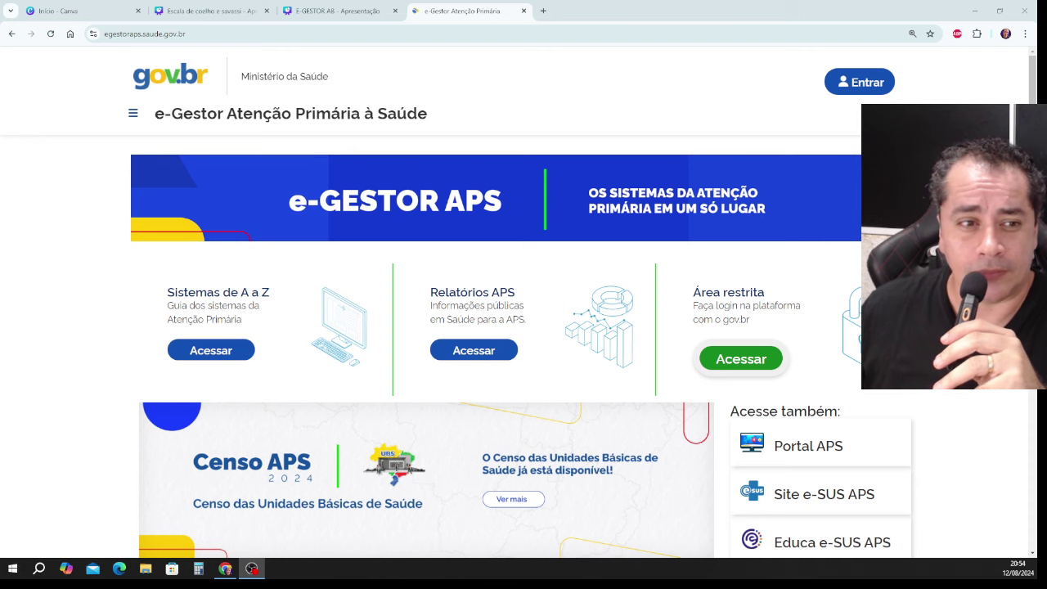
{"action": "left_click", "coordinate": [481, 350]}
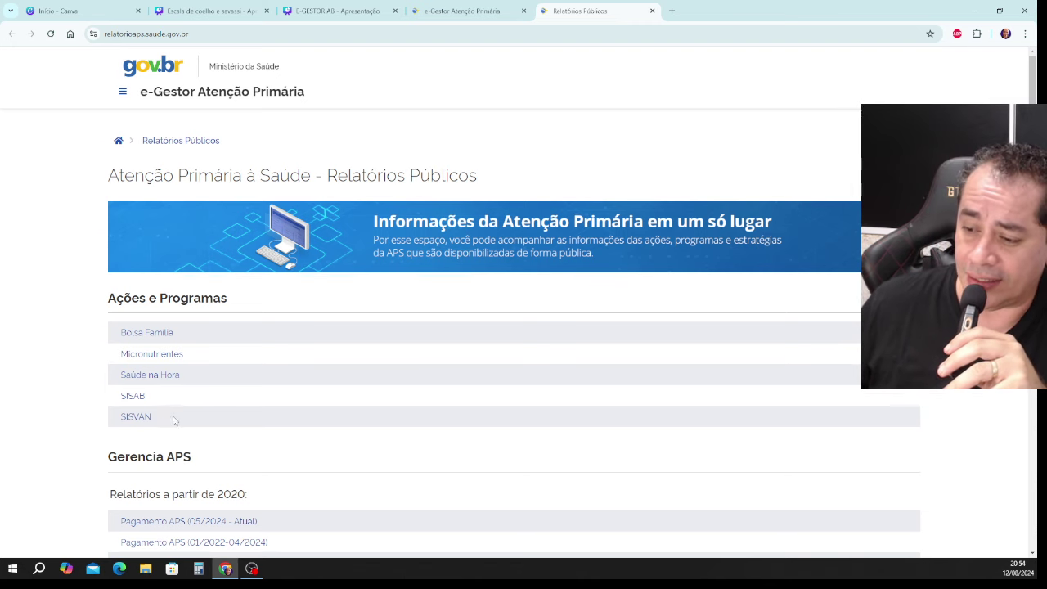
{"action": "scroll", "coordinate": [173, 420], "scroll_direction": "down", "scroll_amount": 1}
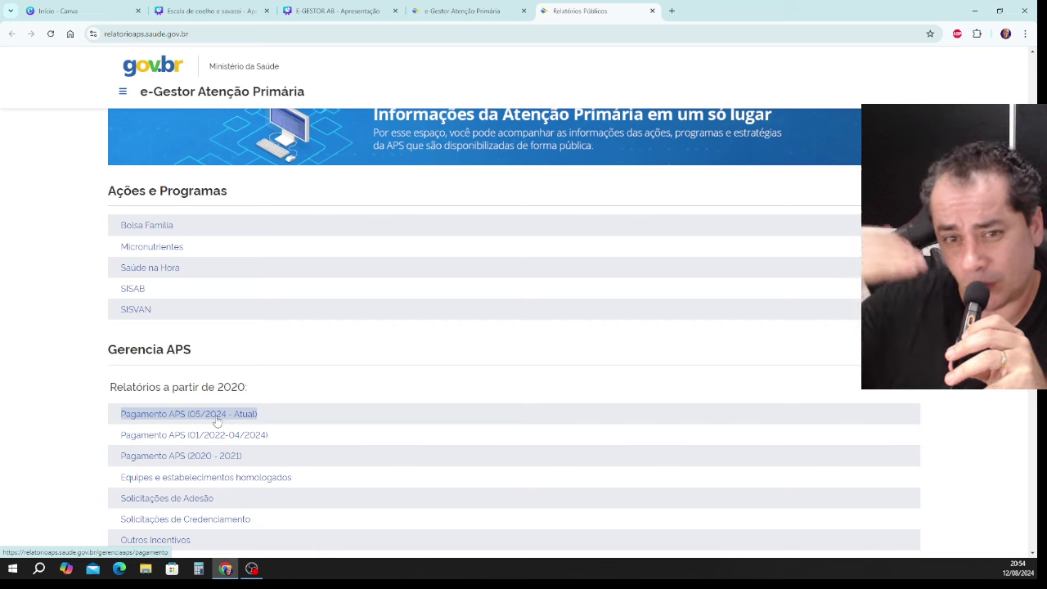
{"action": "scroll", "coordinate": [217, 422], "scroll_direction": "down", "scroll_amount": 2}
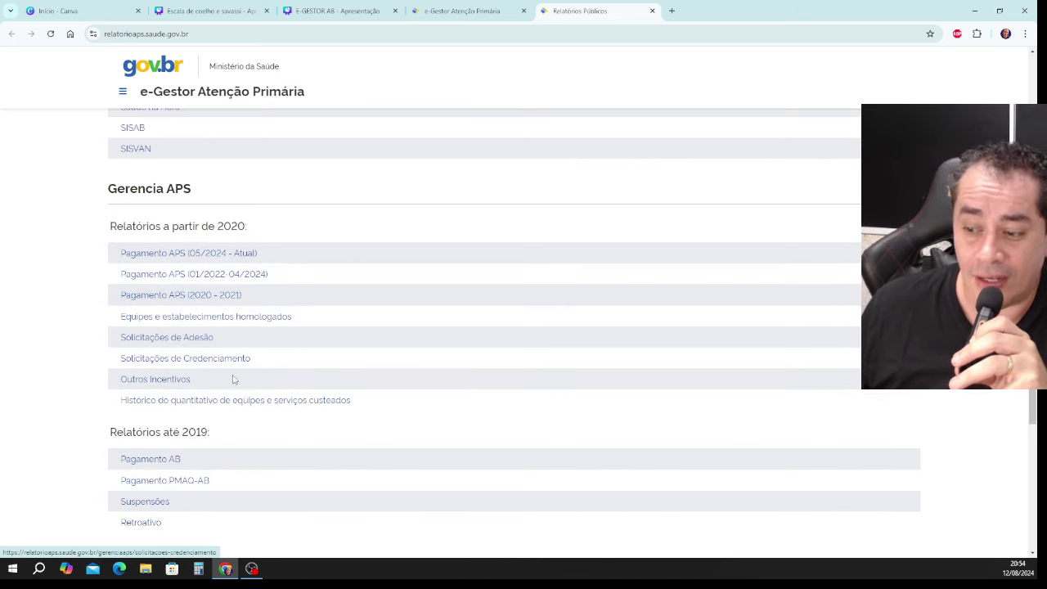
{"action": "left_click", "coordinate": [229, 254]}
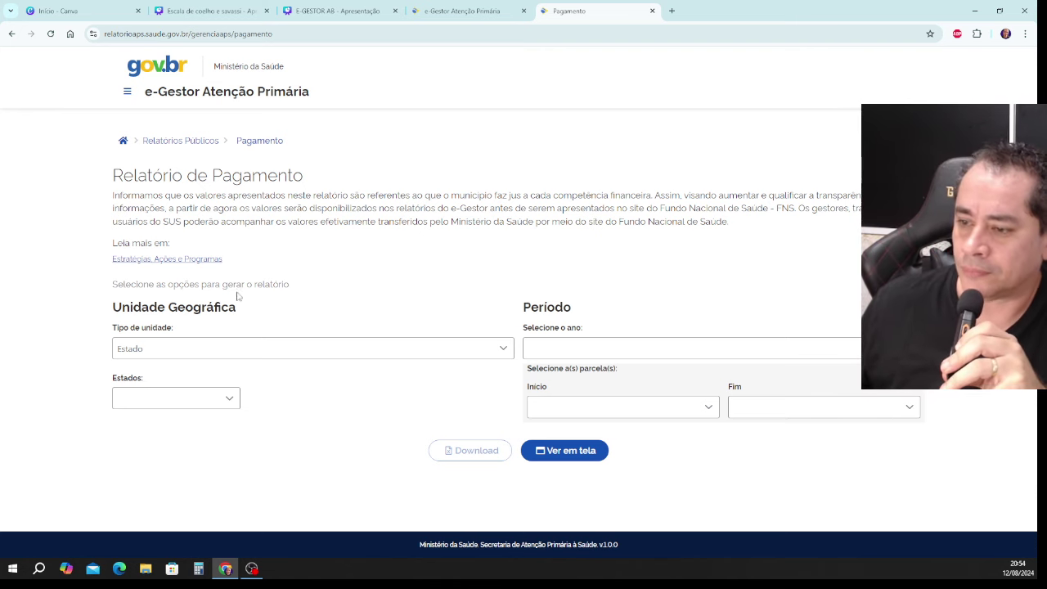
Step: Set the payment report's unit type to Município and its year to 2024
{"action": "left_click", "coordinate": [212, 354]}
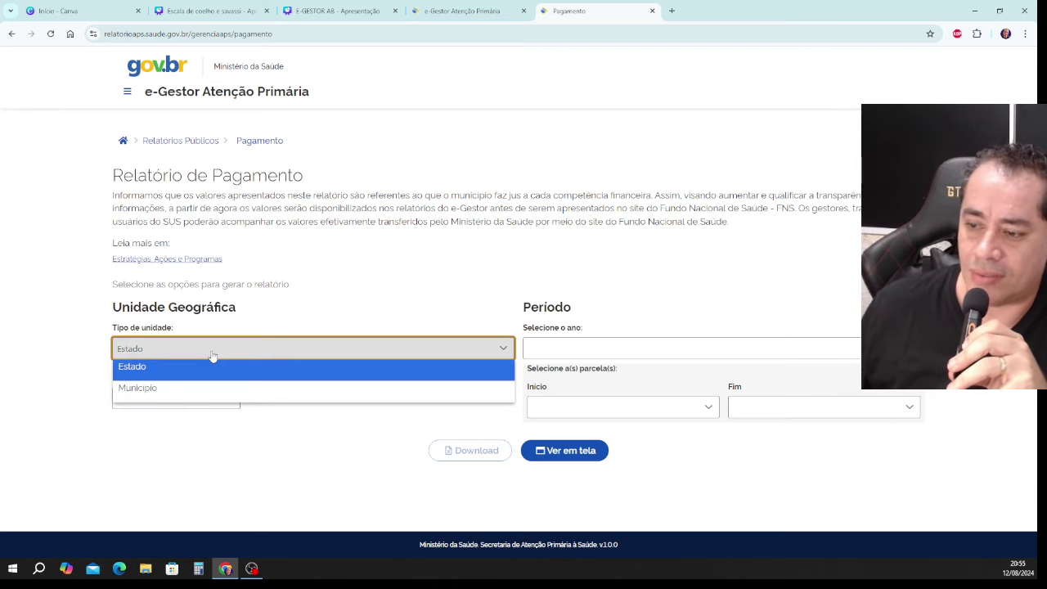
{"action": "left_click", "coordinate": [167, 389]}
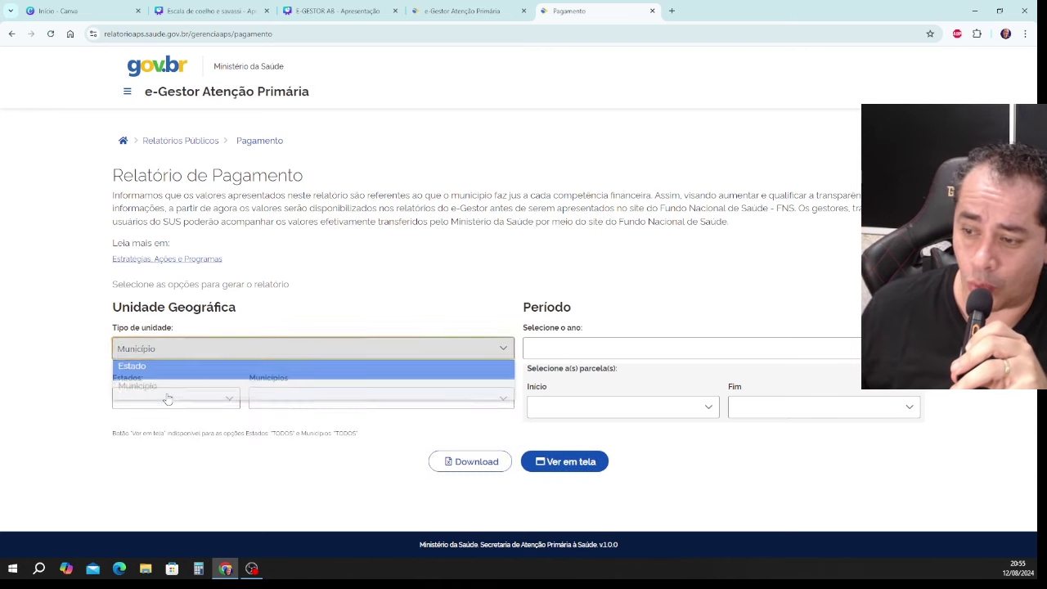
{"action": "left_click", "coordinate": [543, 356]}
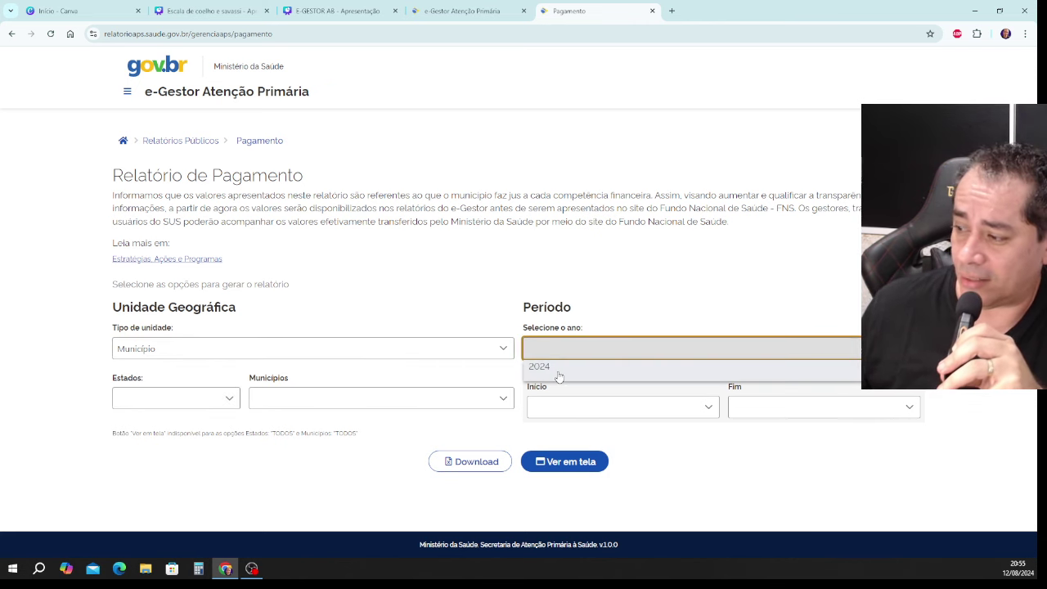
{"action": "left_click", "coordinate": [554, 370]}
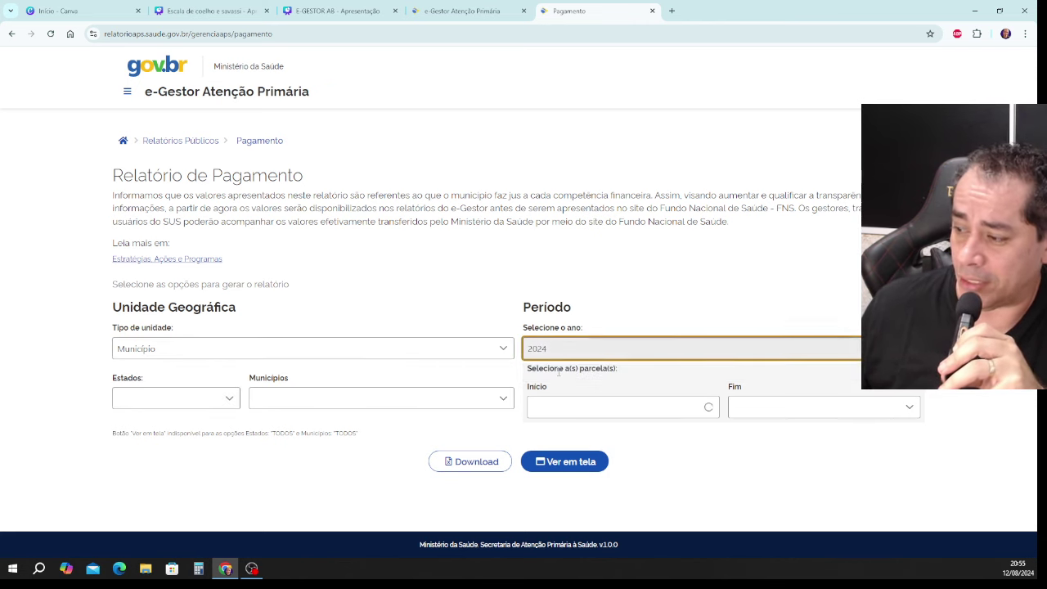
Step: Choose CEARÁ as the state for the payment report
{"action": "left_click", "coordinate": [192, 407]}
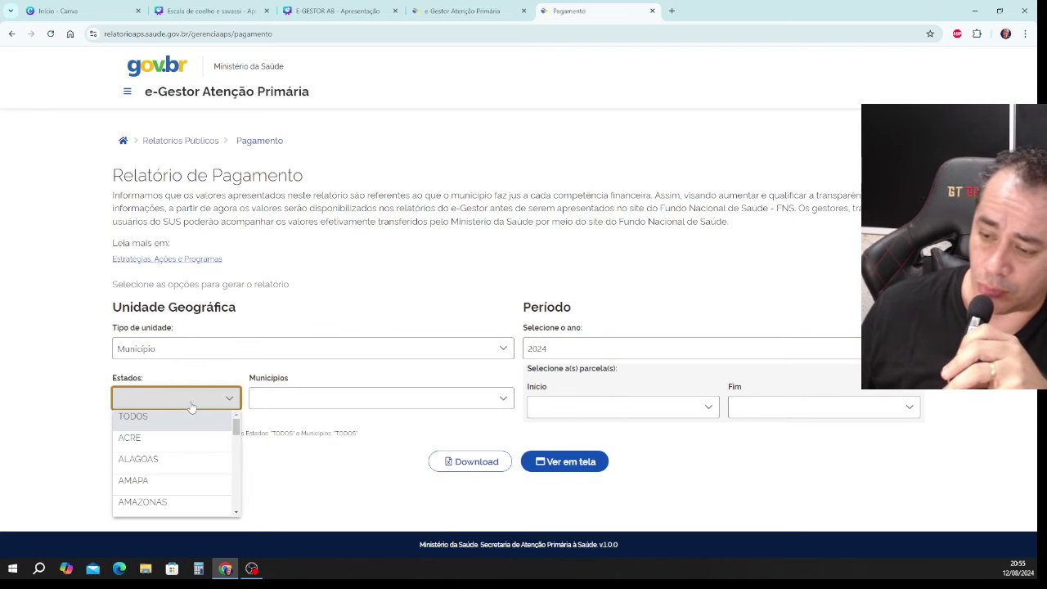
{"action": "scroll", "coordinate": [195, 439], "scroll_direction": "down", "scroll_amount": 3}
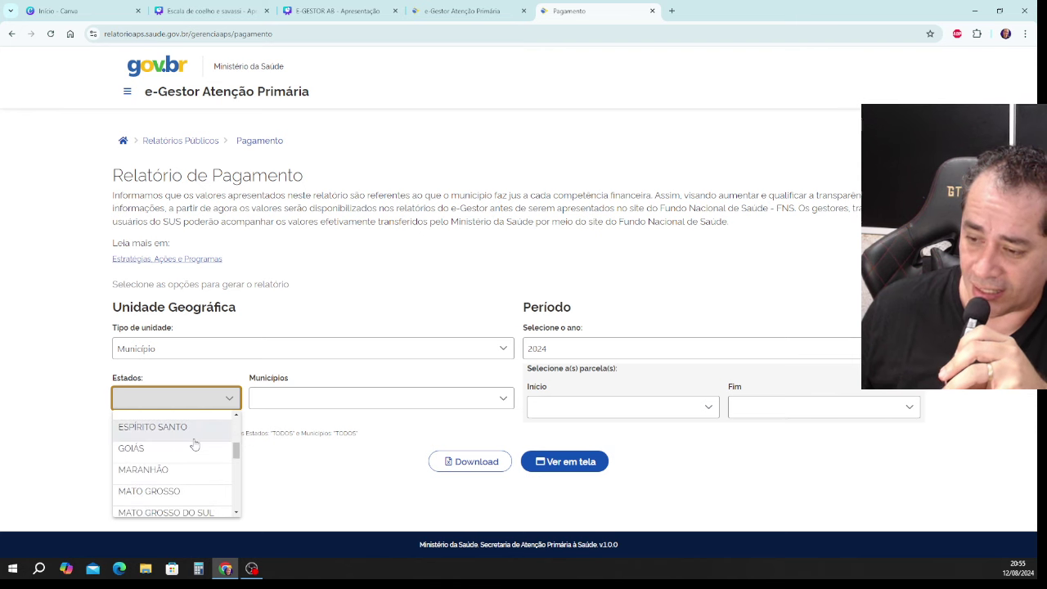
{"action": "scroll", "coordinate": [195, 444], "scroll_direction": "down", "scroll_amount": 1}
{"action": "scroll", "coordinate": [193, 446], "scroll_direction": "up", "scroll_amount": 3}
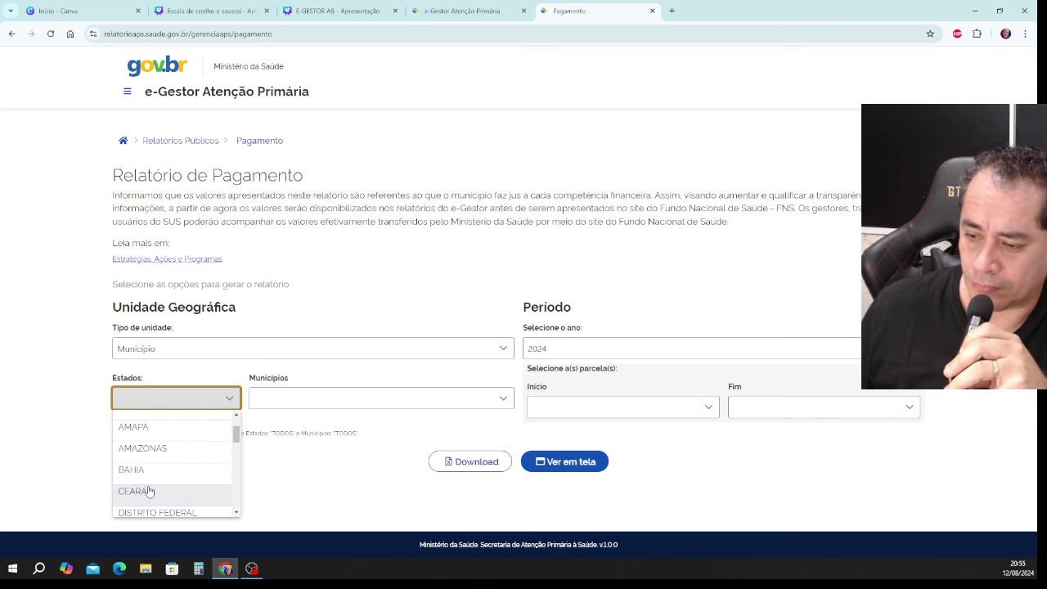
{"action": "left_click", "coordinate": [149, 491]}
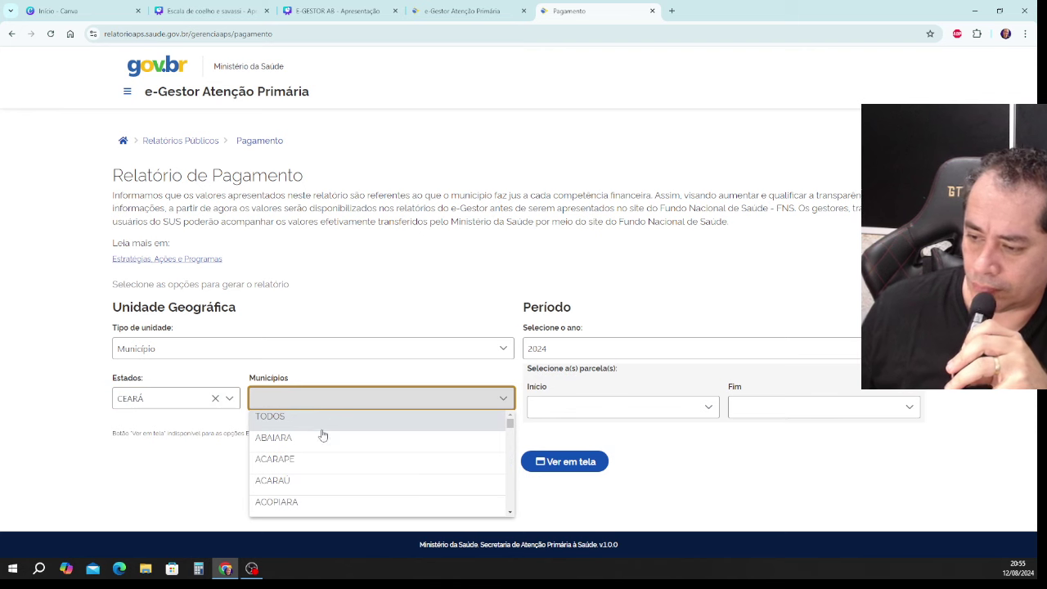
Step: Choose RUSSAS as the municipality for the payment report
{"action": "scroll", "coordinate": [320, 442], "scroll_direction": "down", "scroll_amount": 13}
{"action": "scroll", "coordinate": [320, 447], "scroll_direction": "down", "scroll_amount": 13}
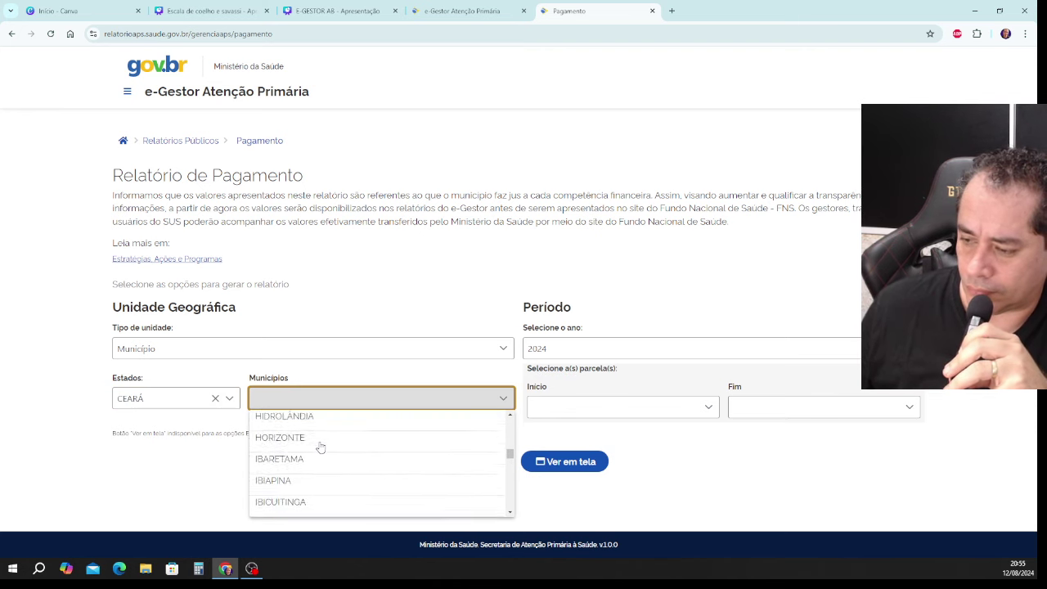
{"action": "scroll", "coordinate": [319, 448], "scroll_direction": "down", "scroll_amount": 13}
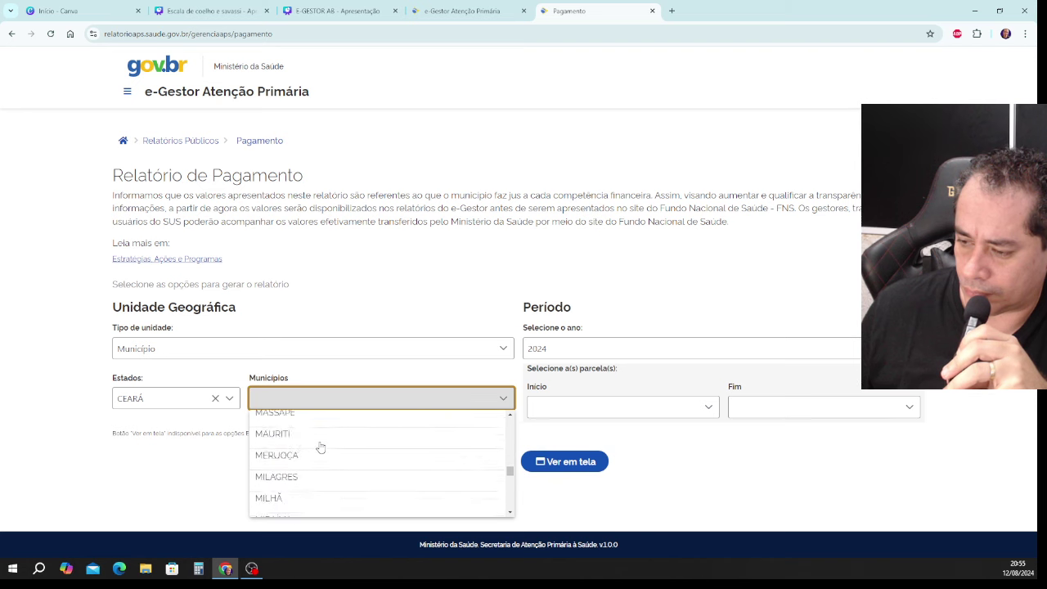
{"action": "scroll", "coordinate": [319, 448], "scroll_direction": "down", "scroll_amount": 13}
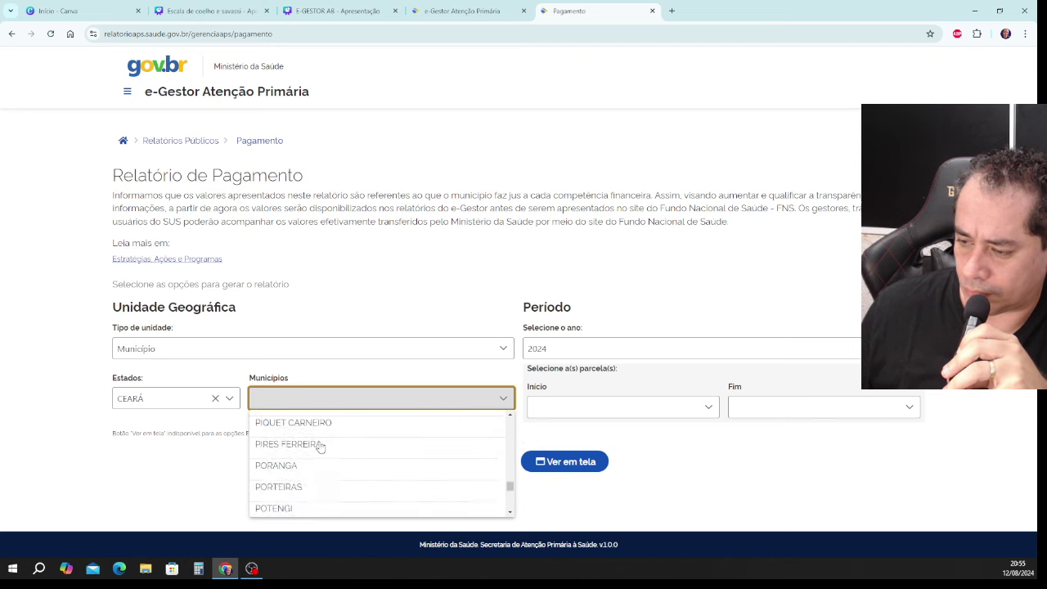
{"action": "scroll", "coordinate": [320, 447], "scroll_direction": "down", "scroll_amount": 3}
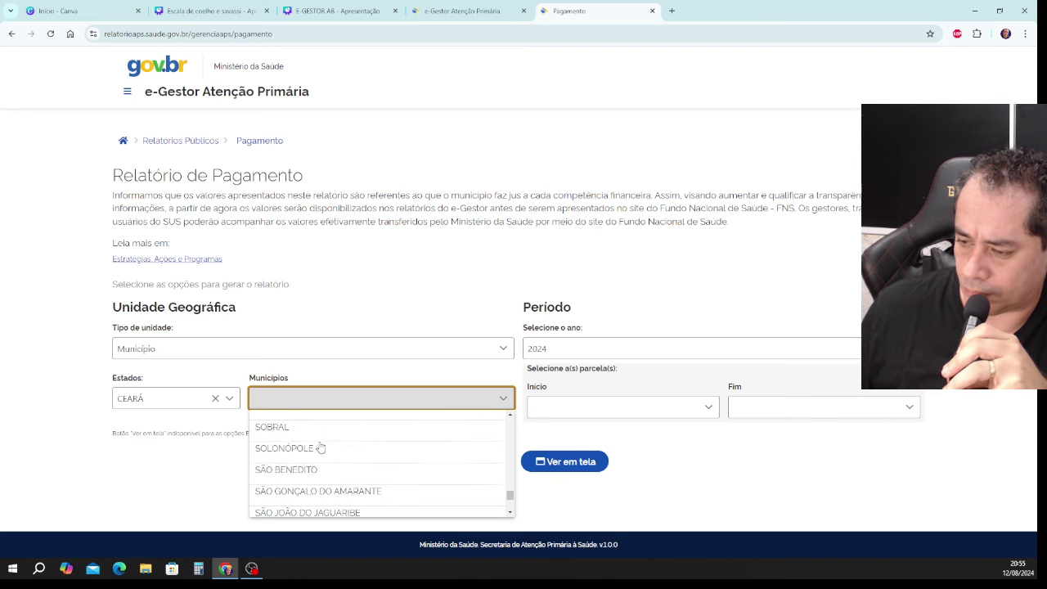
{"action": "scroll", "coordinate": [320, 448], "scroll_direction": "up", "scroll_amount": 4}
{"action": "scroll", "coordinate": [320, 446], "scroll_direction": "down", "scroll_amount": 3}
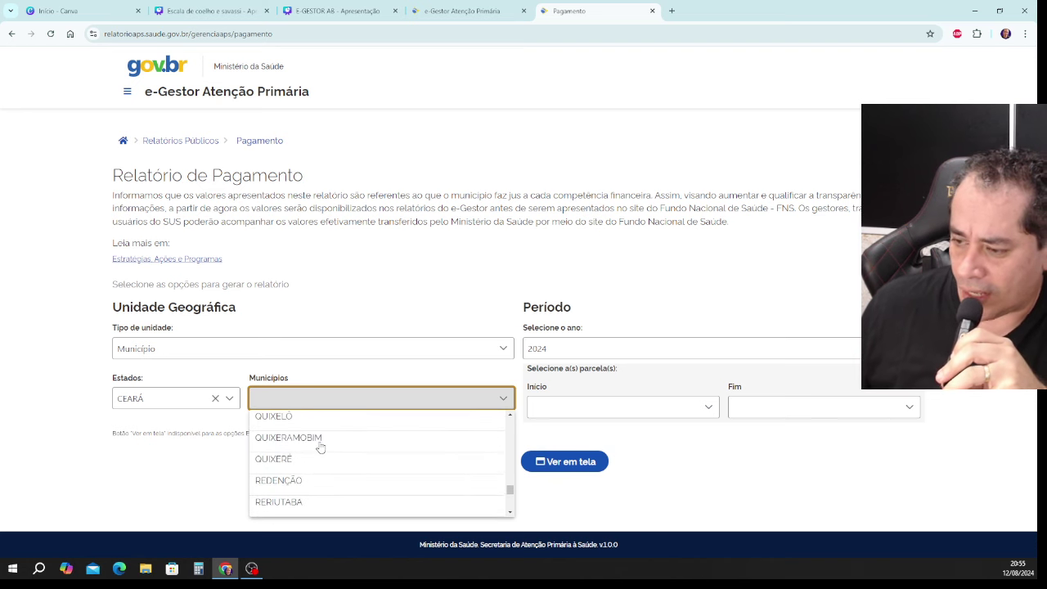
{"action": "scroll", "coordinate": [294, 485], "scroll_direction": "up", "scroll_amount": 4}
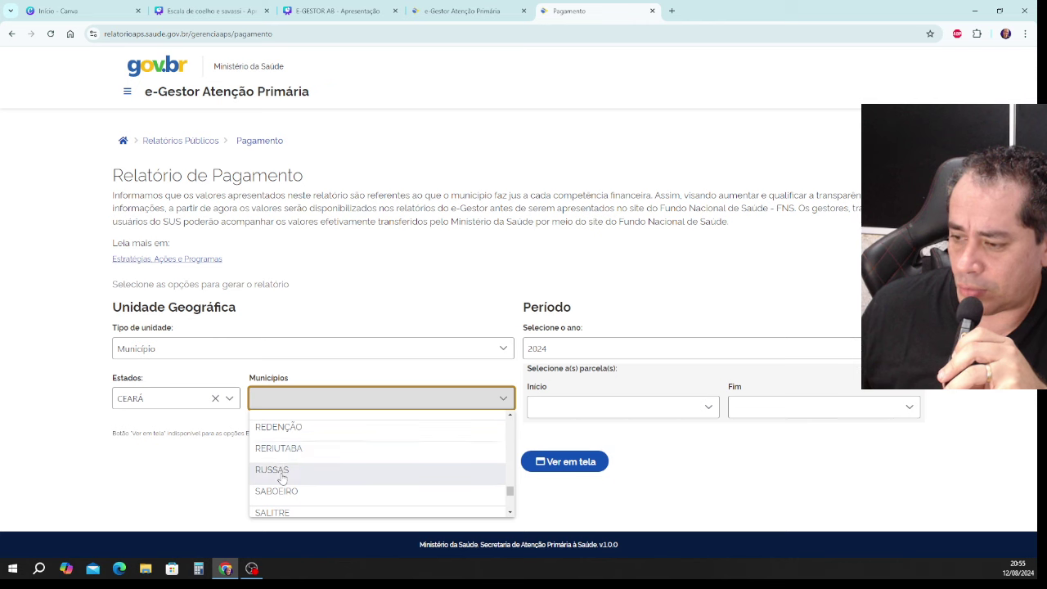
{"action": "left_click", "coordinate": [280, 470]}
{"action": "left_click", "coordinate": [92, 441]}
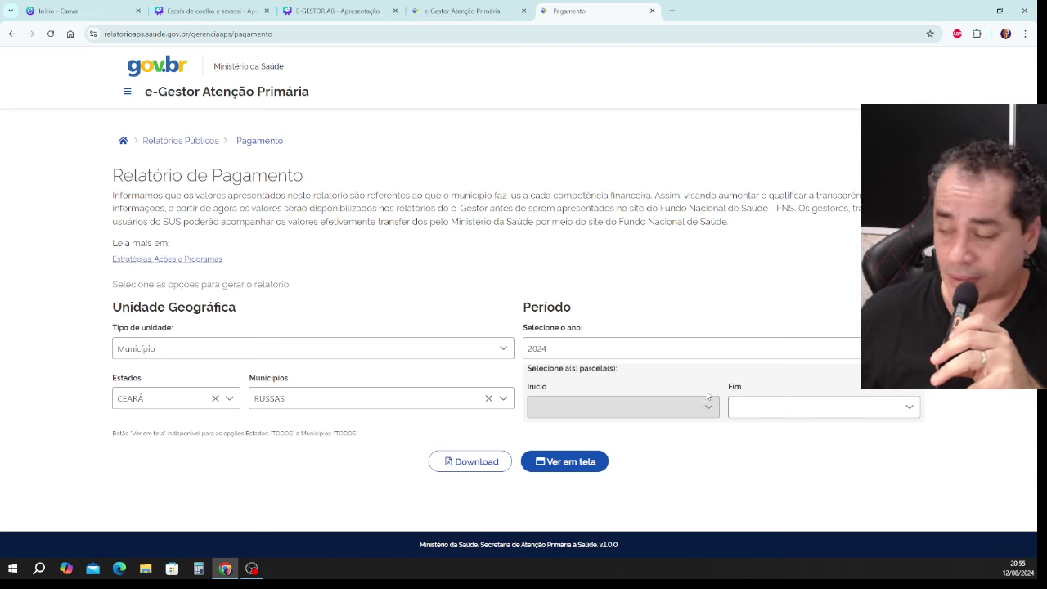
Step: Set the report's installment range to start at 5/12 and end at 8/12
{"action": "left_click", "coordinate": [706, 409]}
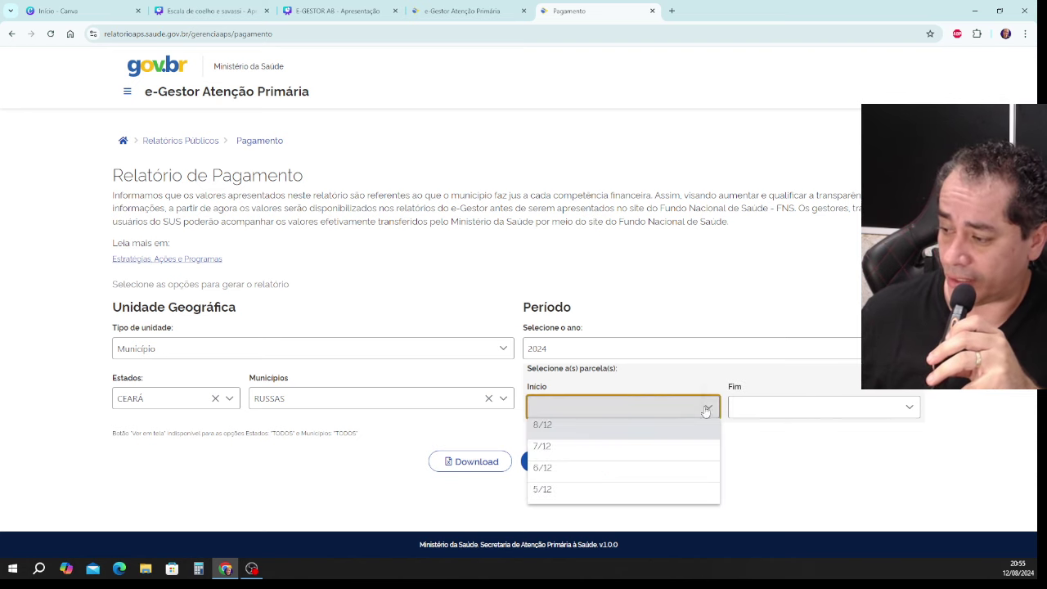
{"action": "left_click", "coordinate": [558, 493]}
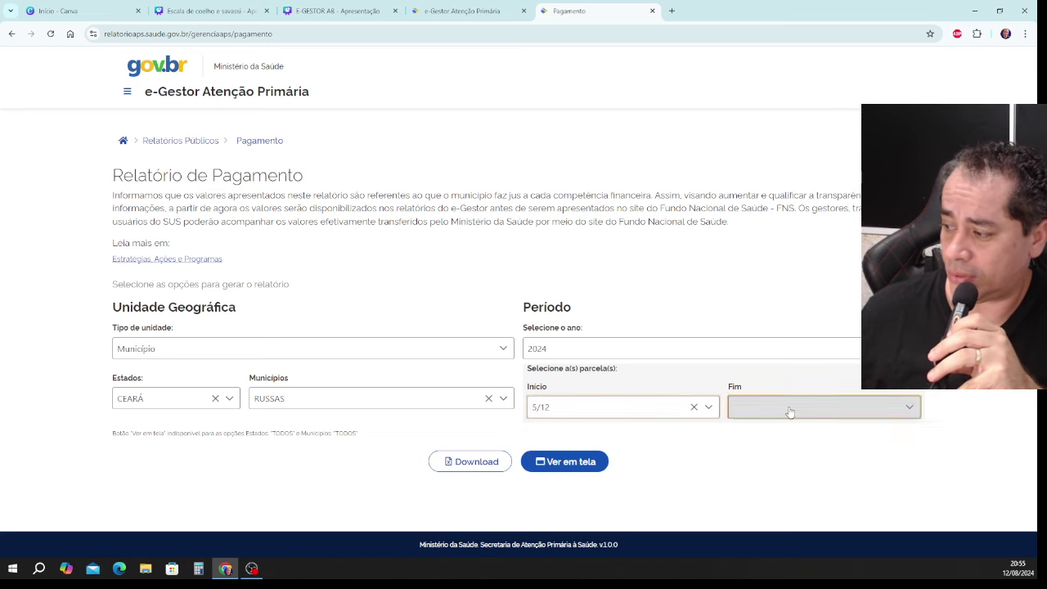
{"action": "left_click", "coordinate": [788, 412]}
{"action": "left_click", "coordinate": [755, 432]}
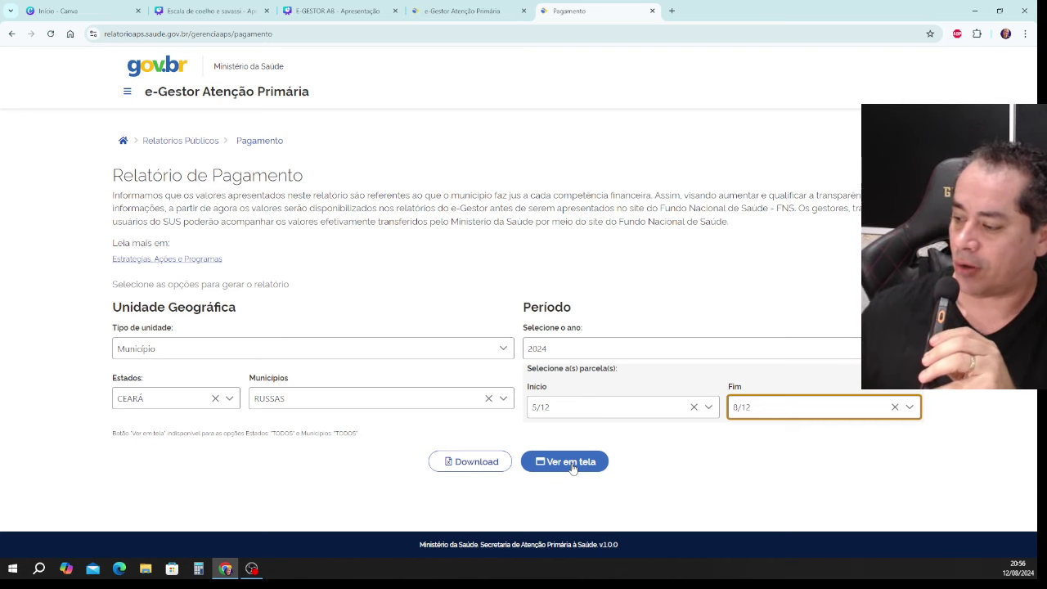
{"action": "left_click", "coordinate": [782, 475]}
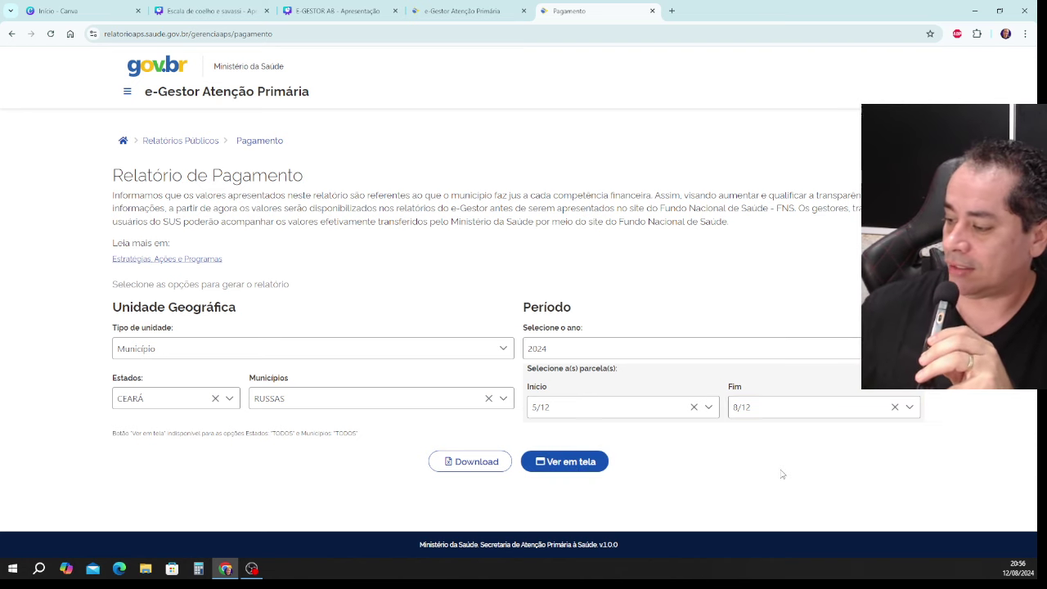
Step: Generate the payment report on screen and enlarge the page to 125% to read the results table
{"action": "left_click", "coordinate": [600, 467]}
{"action": "scroll", "coordinate": [684, 354], "scroll_direction": "down", "scroll_amount": 4}
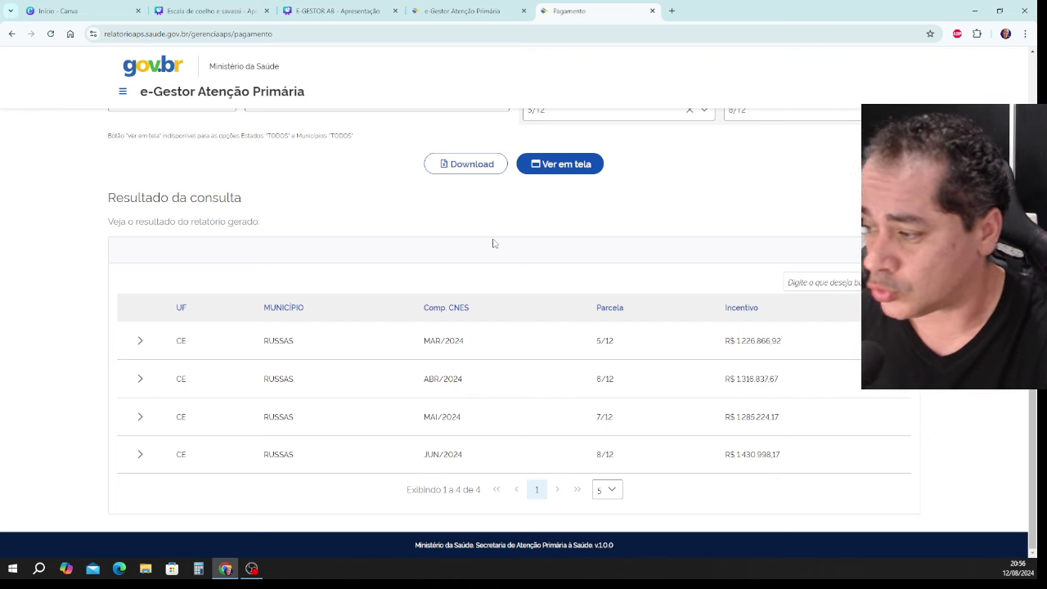
{"action": "key", "text": "ctrl+plus"}
{"action": "key", "text": "ctrl+plus"}
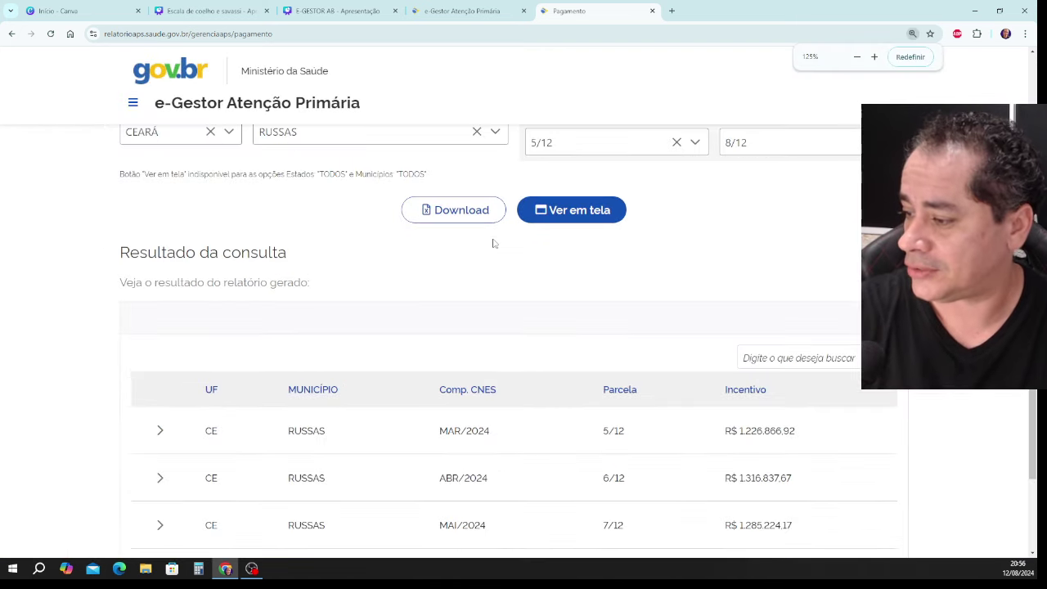
{"action": "scroll", "coordinate": [497, 245], "scroll_direction": "down", "scroll_amount": 2}
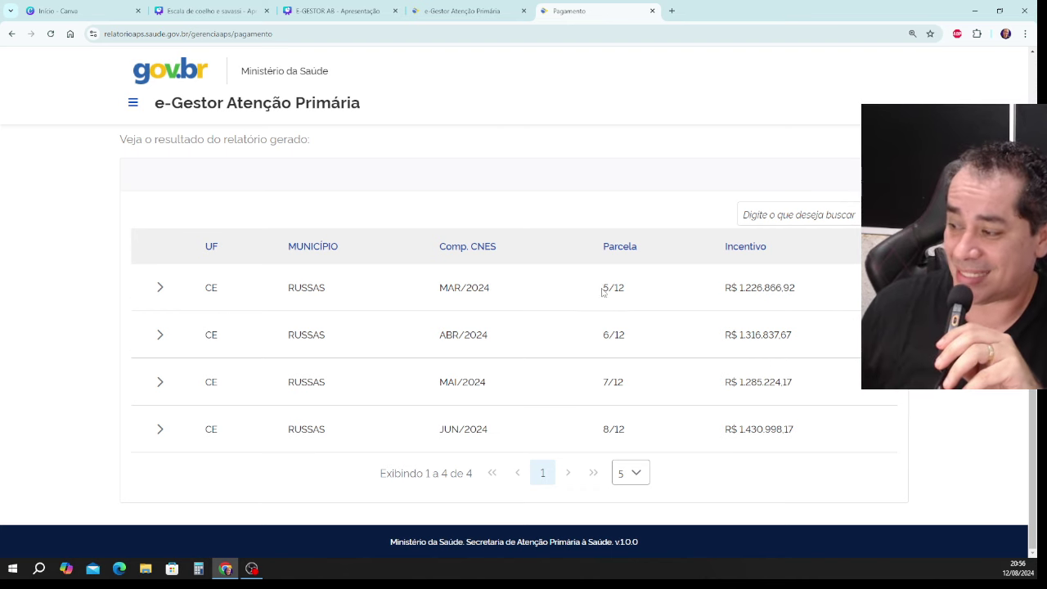
Step: Examine the installments in the results table, then the CNES competence and incentive amount of installment 8/12
{"action": "left_click_drag", "start_coordinate": [603, 292], "coordinate": [632, 292]}
{"action": "left_click_drag", "start_coordinate": [605, 332], "coordinate": [627, 337]}
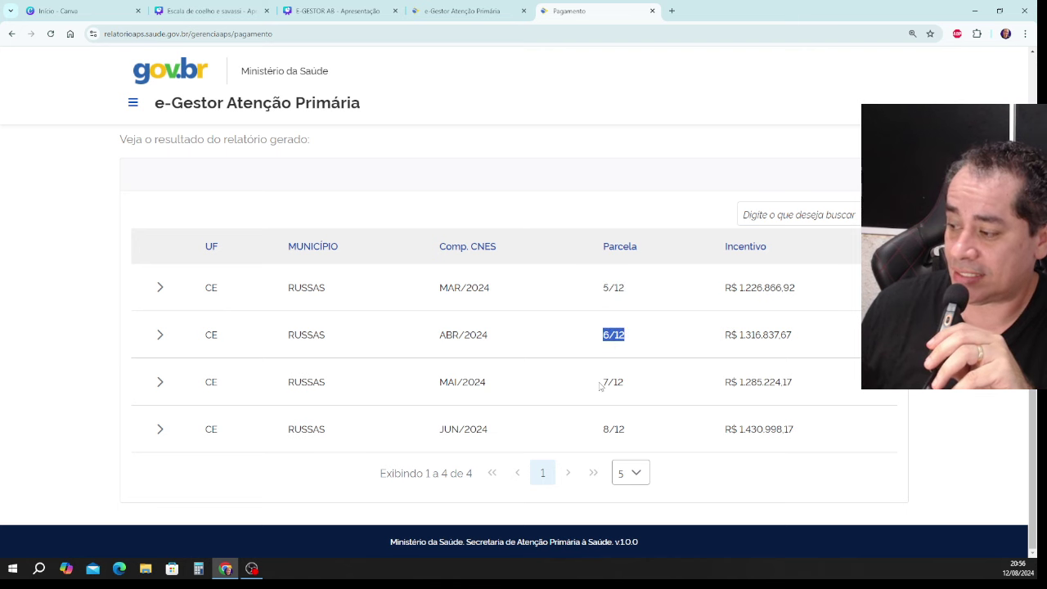
{"action": "left_click_drag", "start_coordinate": [603, 383], "coordinate": [626, 390]}
{"action": "left_click_drag", "start_coordinate": [605, 425], "coordinate": [632, 431]}
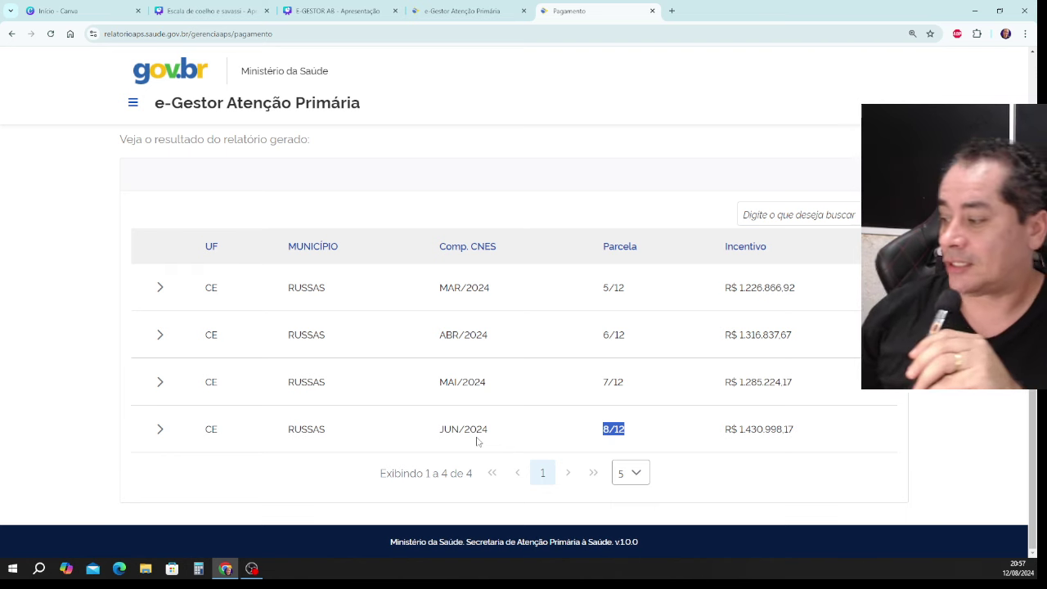
{"action": "left_click", "coordinate": [698, 444]}
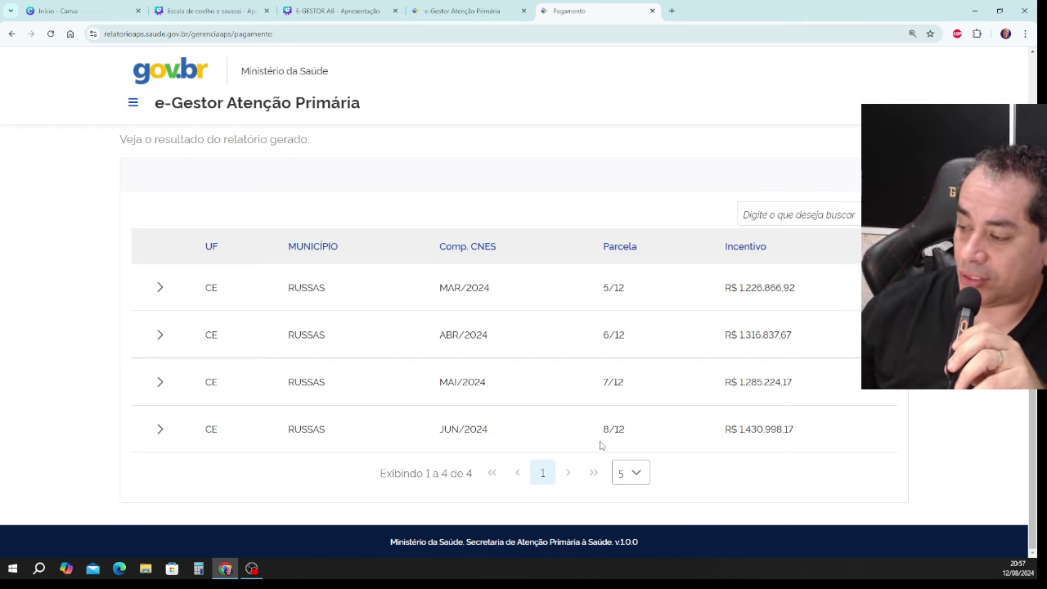
{"action": "left_click_drag", "start_coordinate": [602, 429], "coordinate": [634, 437]}
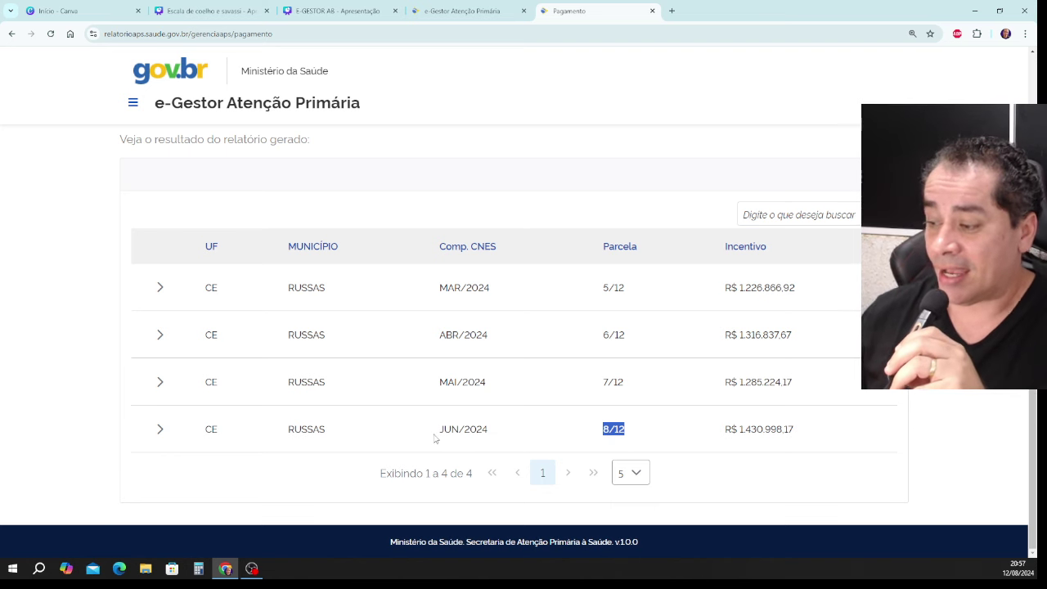
{"action": "left_click_drag", "start_coordinate": [437, 430], "coordinate": [498, 440]}
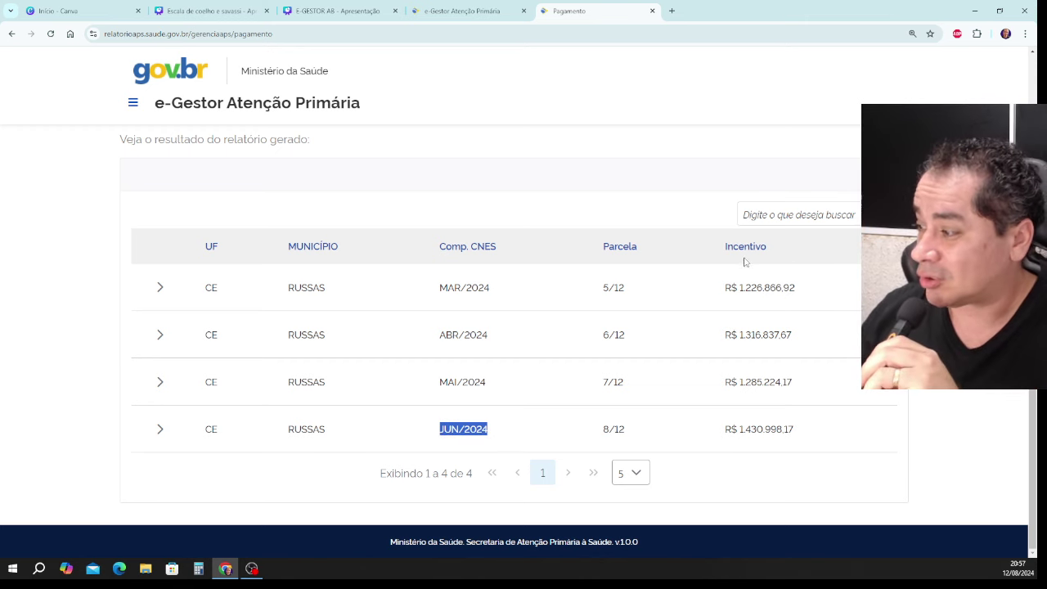
{"action": "left_click_drag", "start_coordinate": [725, 431], "coordinate": [798, 434]}
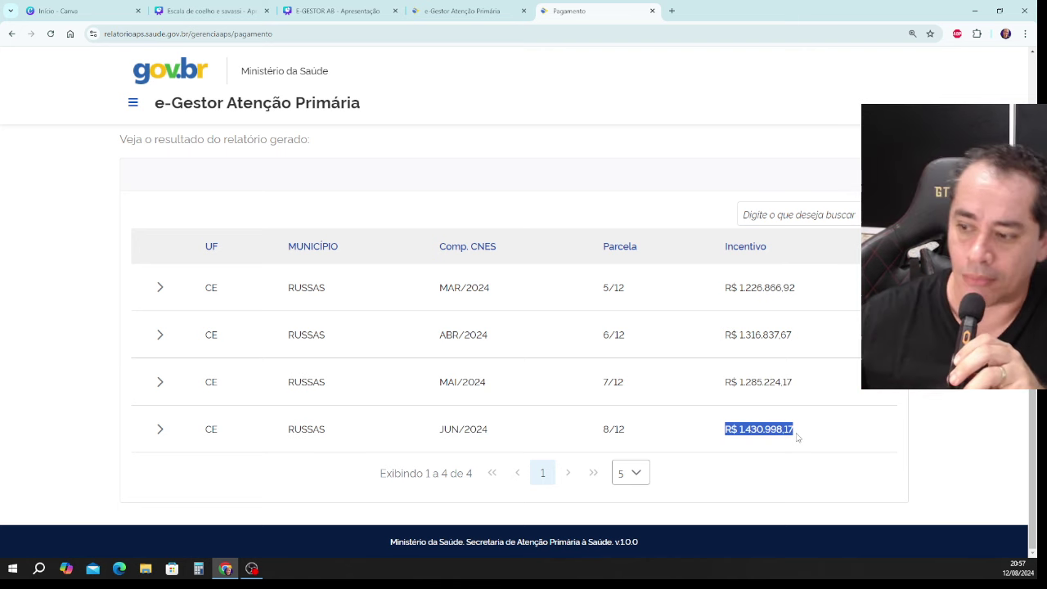
Step: Expand the JUN/2024 (8/12) row and review its list of funded actions, including Agentes Comunitários de Saúde and Academia da Saúde
{"action": "left_click", "coordinate": [160, 429]}
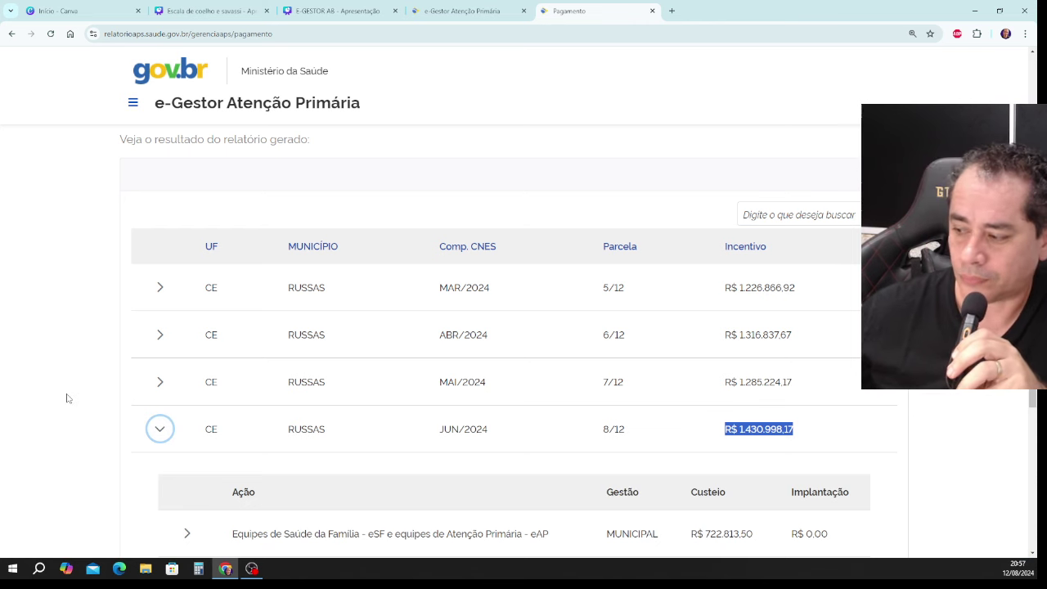
{"action": "scroll", "coordinate": [69, 399], "scroll_direction": "down", "scroll_amount": 4}
{"action": "scroll", "coordinate": [82, 376], "scroll_direction": "down", "scroll_amount": 1}
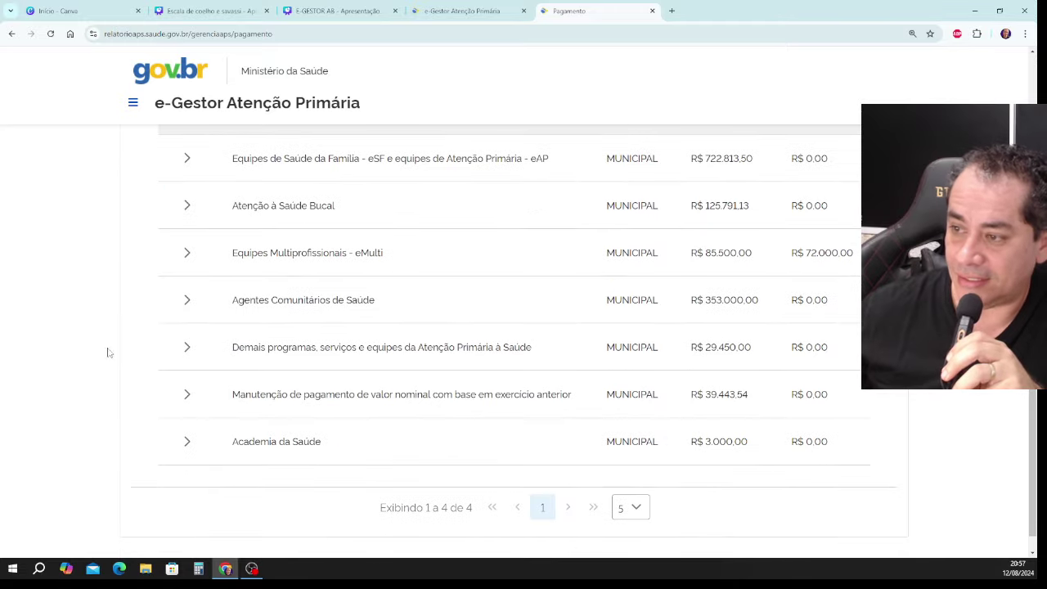
{"action": "scroll", "coordinate": [106, 351], "scroll_direction": "up", "scroll_amount": 1}
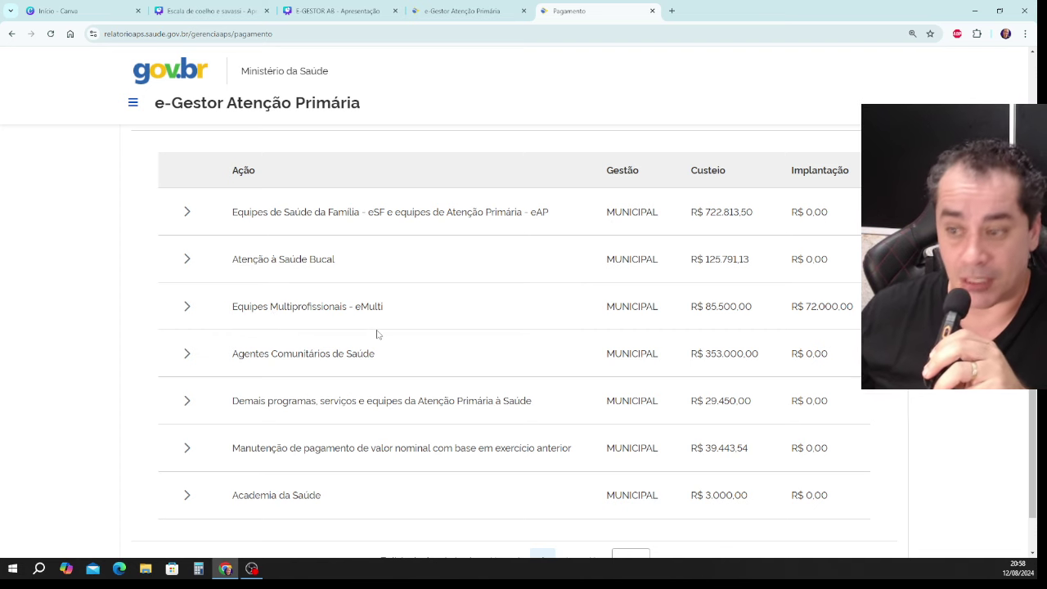
{"action": "scroll", "coordinate": [376, 334], "scroll_direction": "down", "scroll_amount": 1}
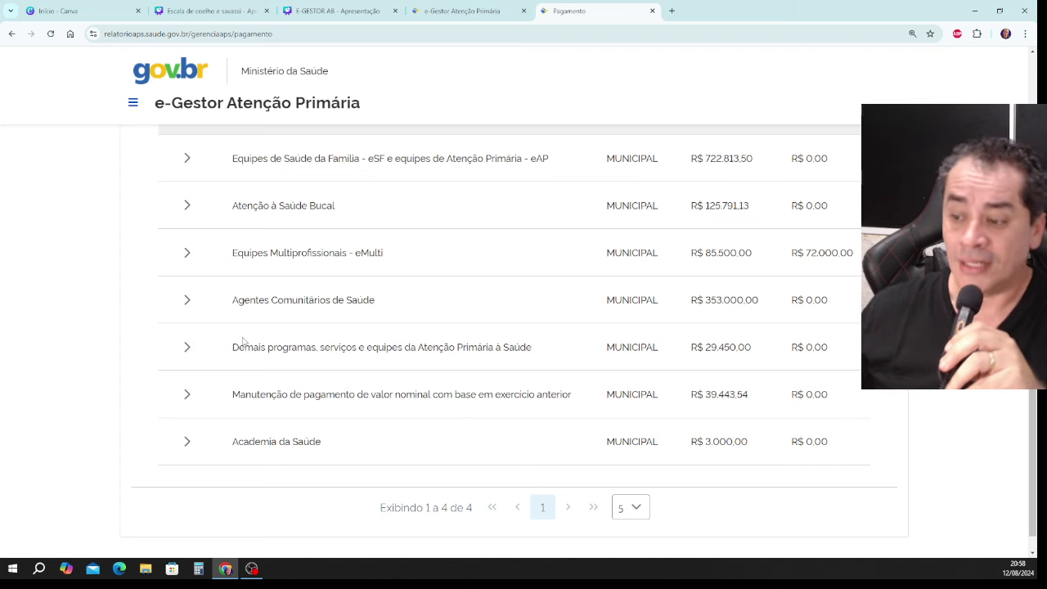
{"action": "left_click_drag", "start_coordinate": [230, 348], "coordinate": [291, 347]}
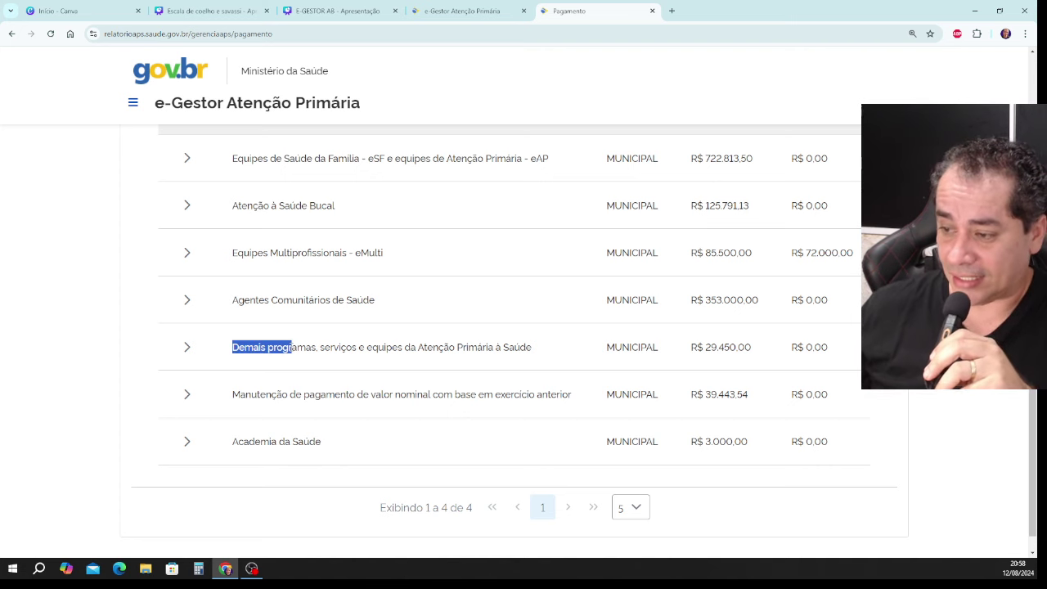
{"action": "left_click_drag", "start_coordinate": [244, 441], "coordinate": [317, 442]}
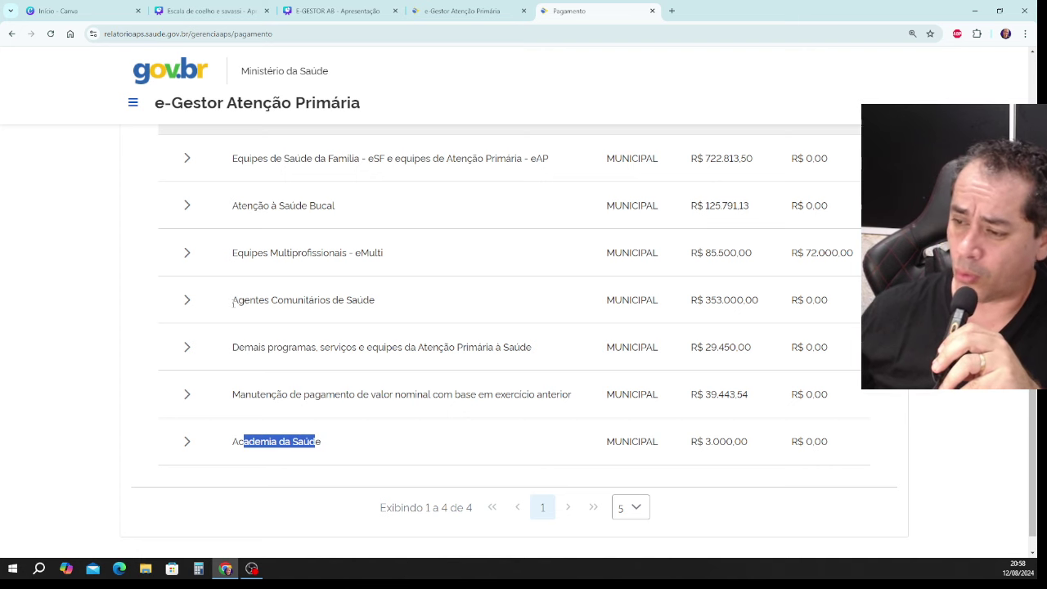
{"action": "left_click_drag", "start_coordinate": [233, 301], "coordinate": [382, 313]}
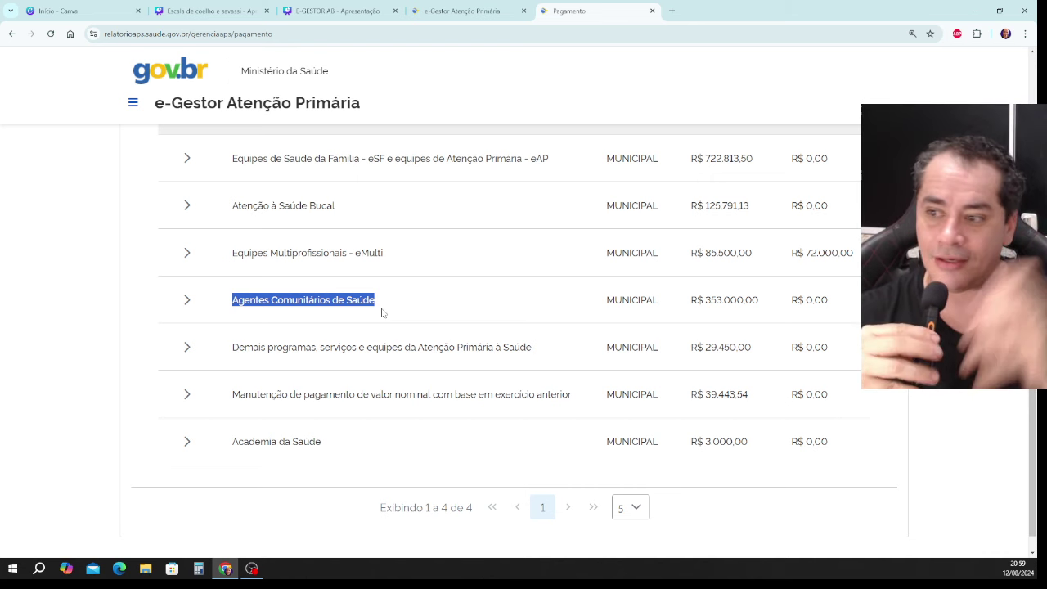
{"action": "left_click", "coordinate": [63, 250]}
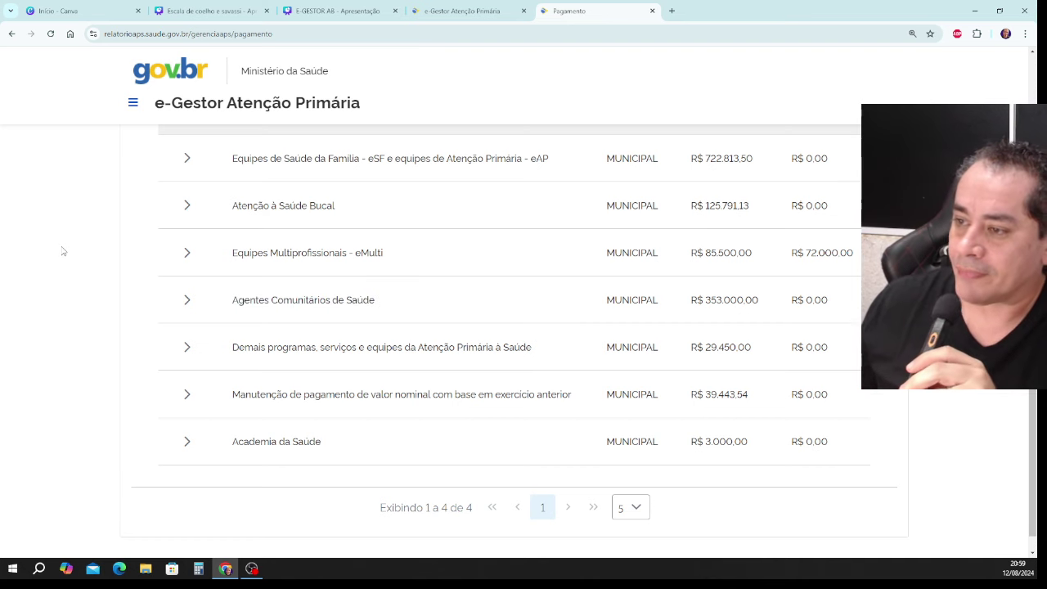
Step: Expand the eSF and eAP teams action and open the details of the Equipe de Saúde da Família - eSF component
{"action": "left_click", "coordinate": [184, 167]}
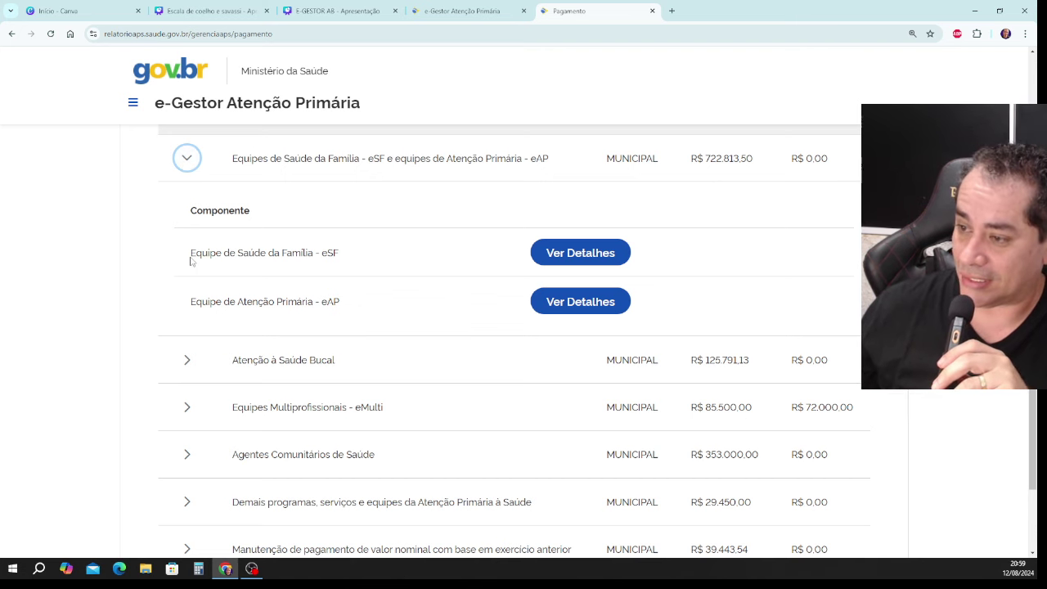
{"action": "left_click_drag", "start_coordinate": [190, 261], "coordinate": [352, 279]}
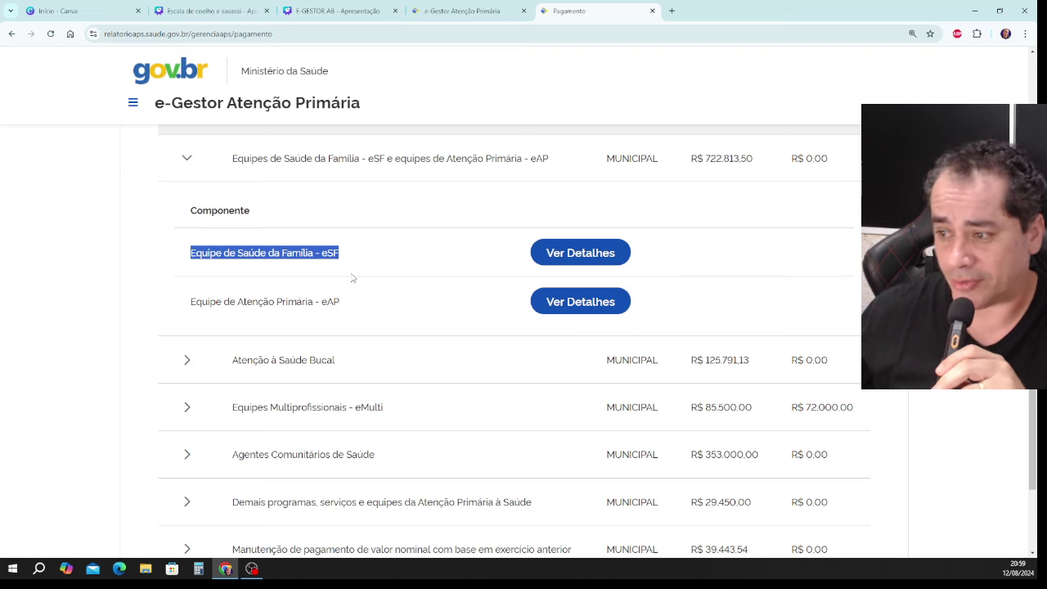
{"action": "left_click_drag", "start_coordinate": [189, 302], "coordinate": [347, 305]}
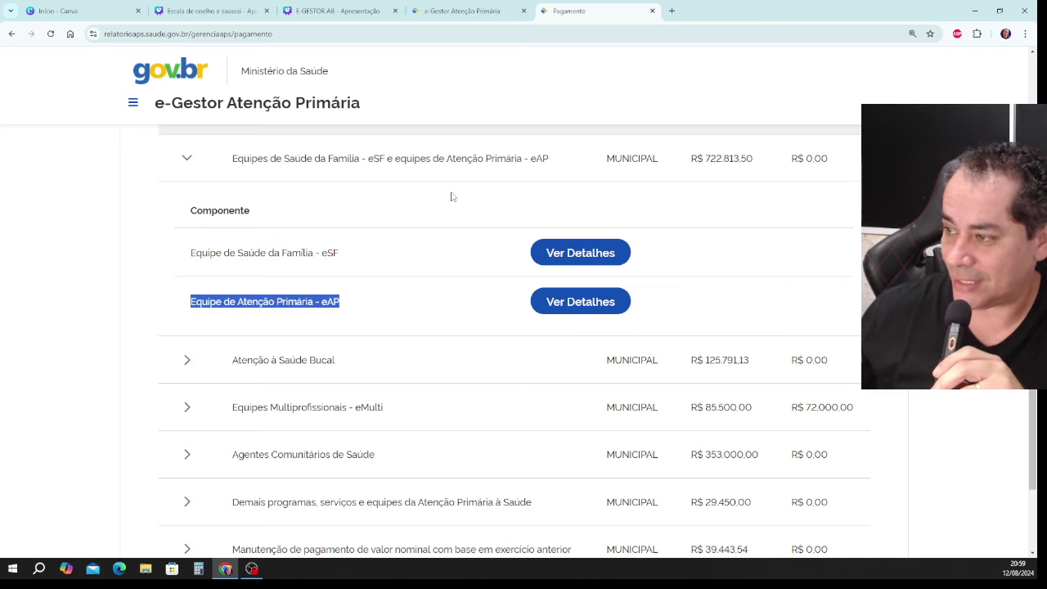
{"action": "left_click", "coordinate": [573, 265]}
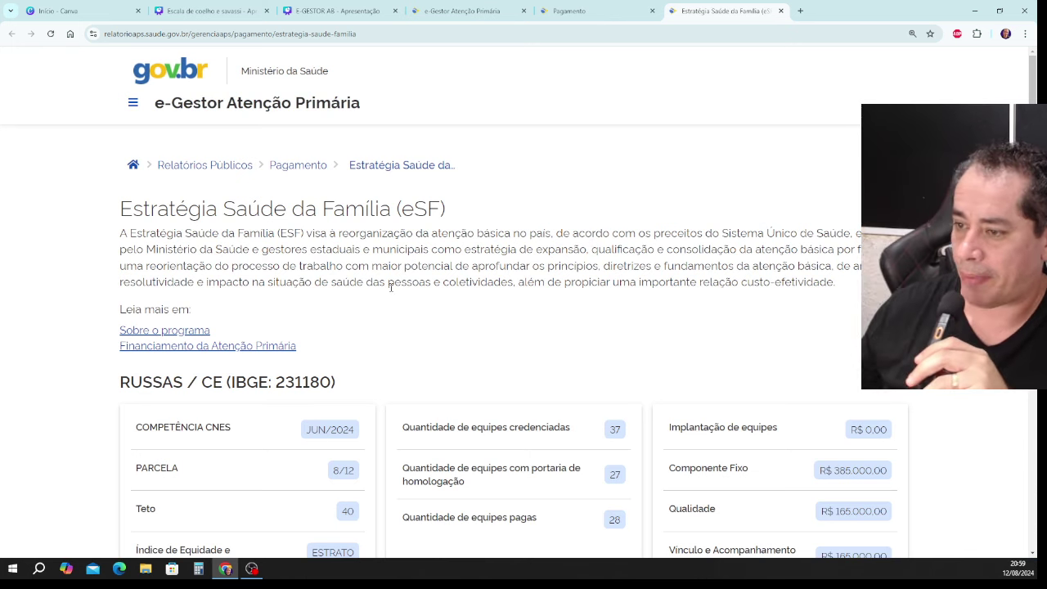
Step: Review the eSF summary for Russas: CNES competence, installment, team ceiling (Teto) and Índice de Equidade e Dimensionamento stratum
{"action": "scroll", "coordinate": [246, 278], "scroll_direction": "down", "scroll_amount": 2}
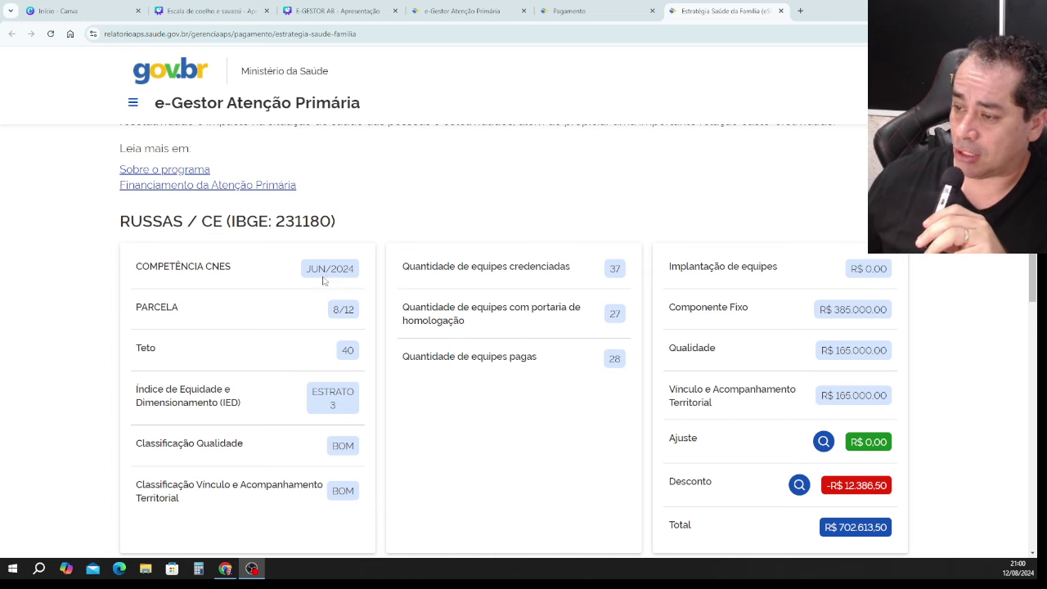
{"action": "left_click_drag", "start_coordinate": [309, 270], "coordinate": [367, 276]}
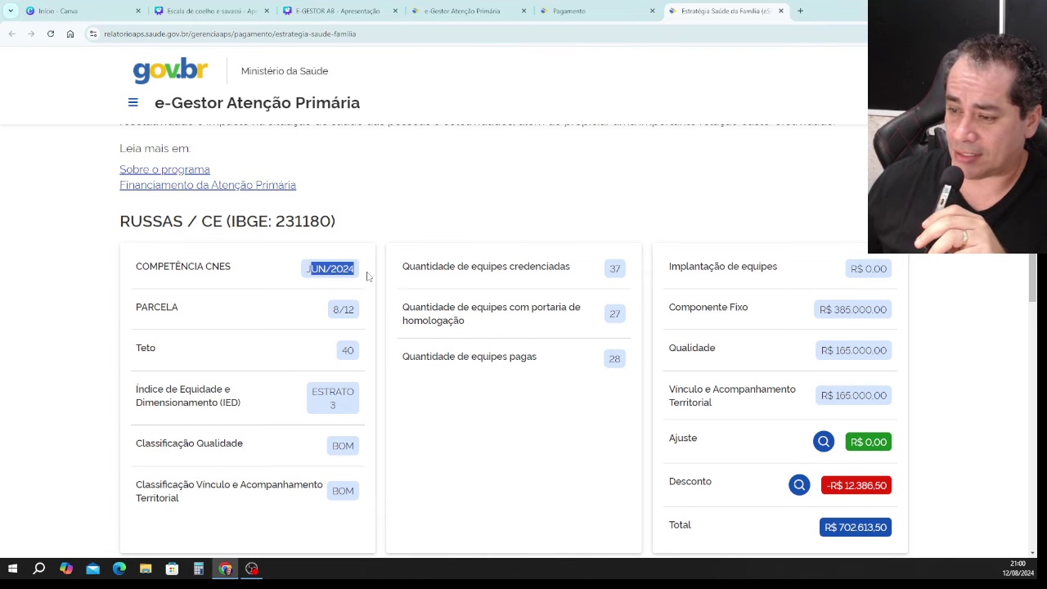
{"action": "left_click_drag", "start_coordinate": [332, 311], "coordinate": [362, 353]}
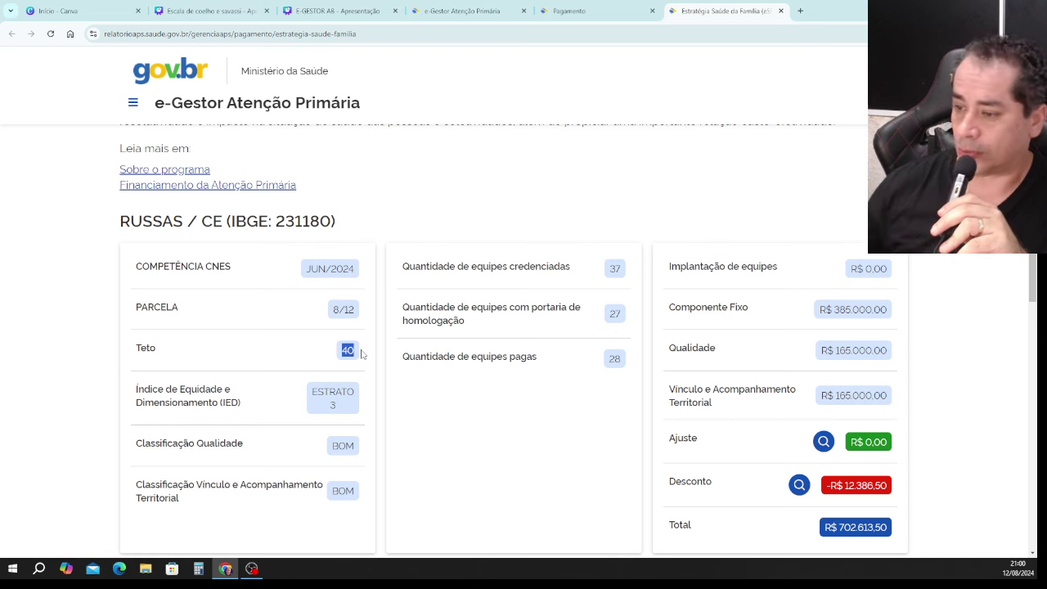
{"action": "scroll", "coordinate": [362, 351], "scroll_direction": "down", "scroll_amount": 1}
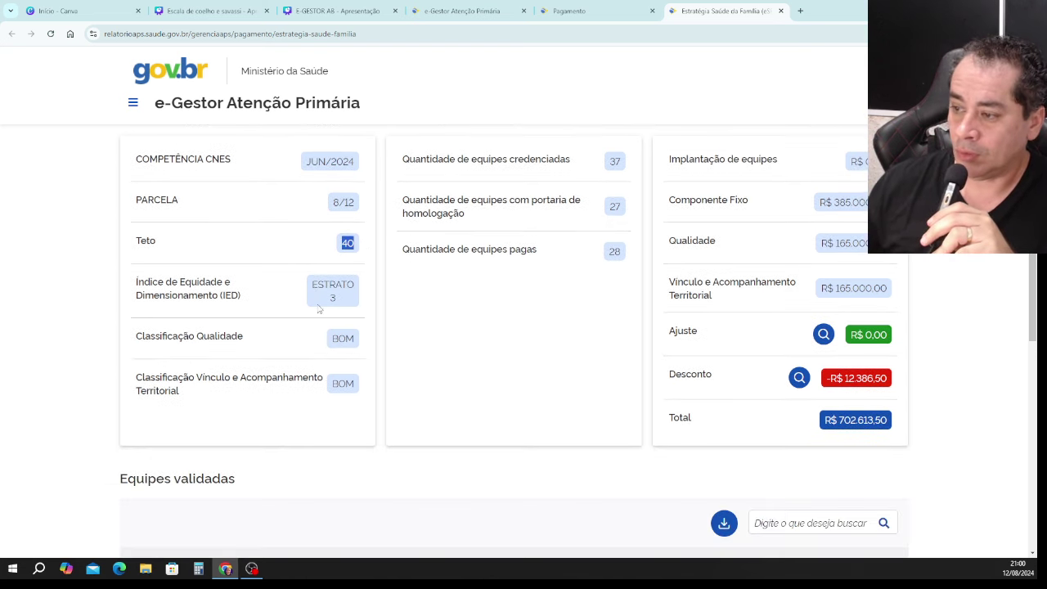
{"action": "left_click_drag", "start_coordinate": [310, 283], "coordinate": [344, 303]}
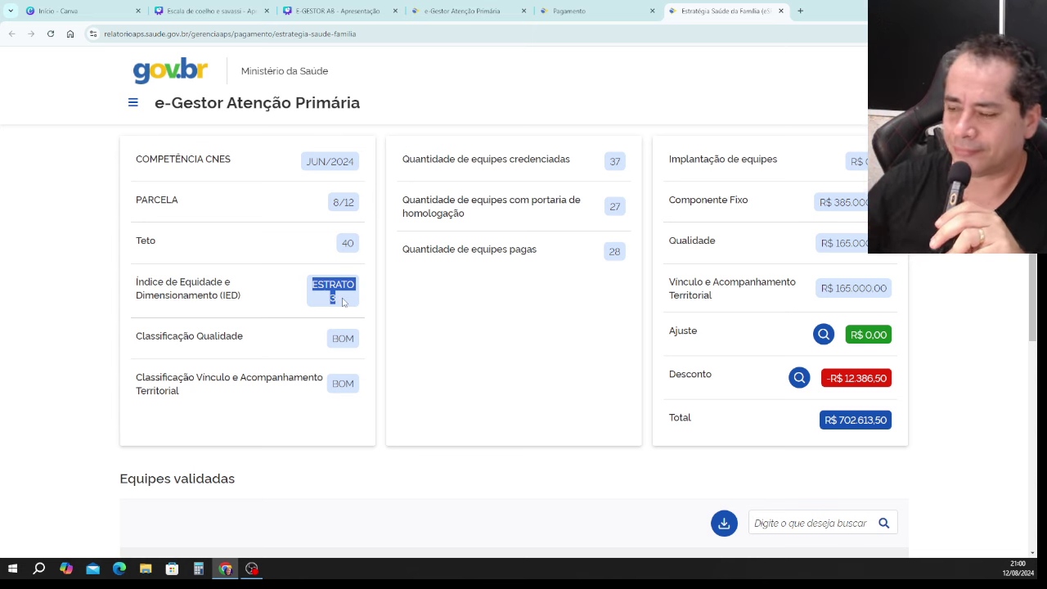
Step: Identify the three team quantity entries in the eSF summary: credenciadas, com portaria de homologação and pagas
{"action": "scroll", "coordinate": [416, 273], "scroll_direction": "up", "scroll_amount": 1}
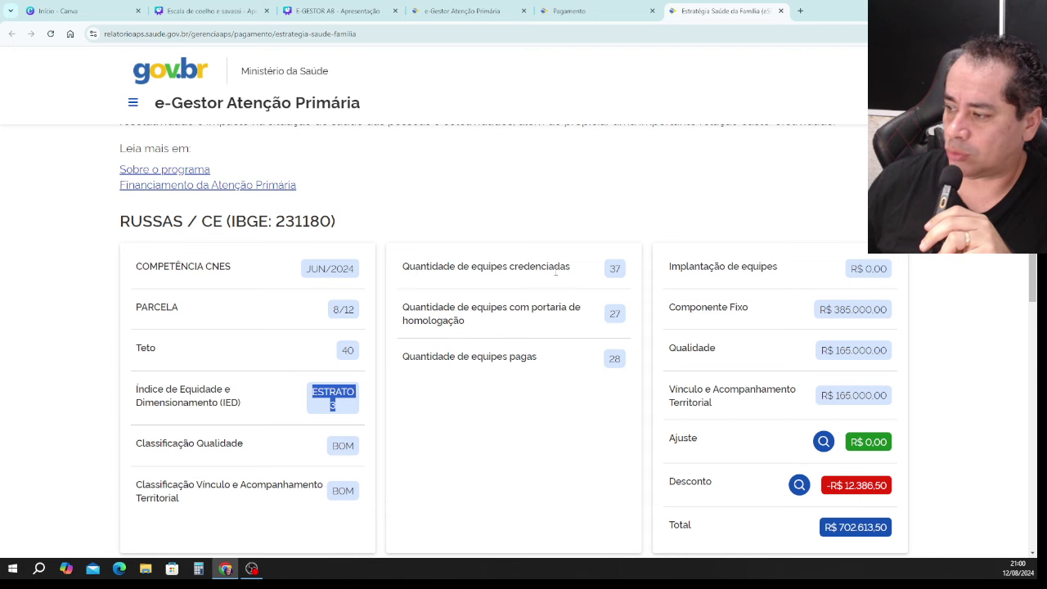
{"action": "left_click_drag", "start_coordinate": [570, 266], "coordinate": [515, 268]}
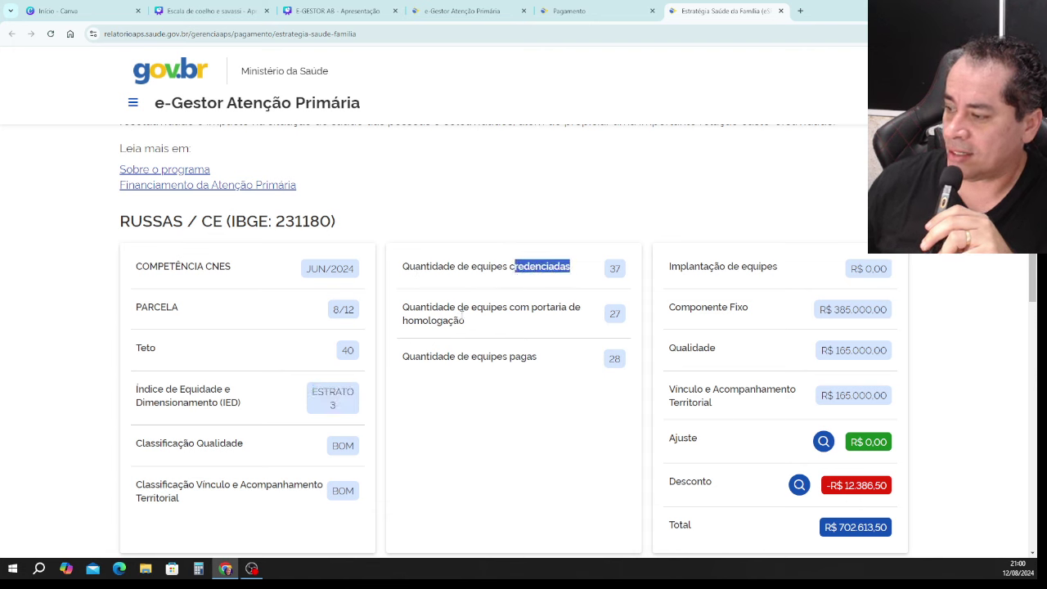
{"action": "left_click_drag", "start_coordinate": [456, 307], "coordinate": [525, 322]}
{"action": "left_click", "coordinate": [534, 333]}
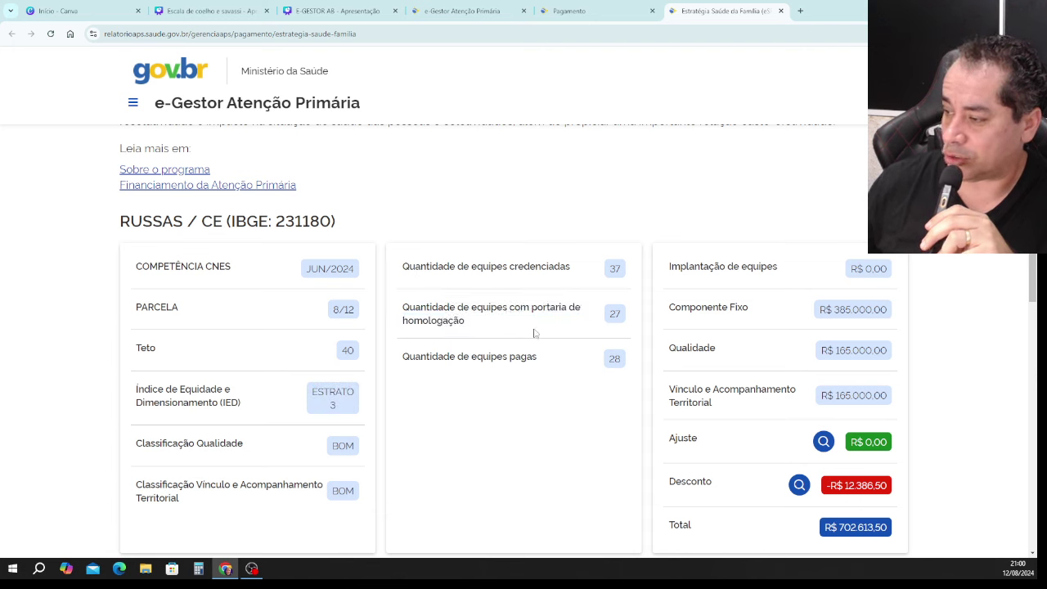
{"action": "left_click_drag", "start_coordinate": [509, 357], "coordinate": [550, 368]}
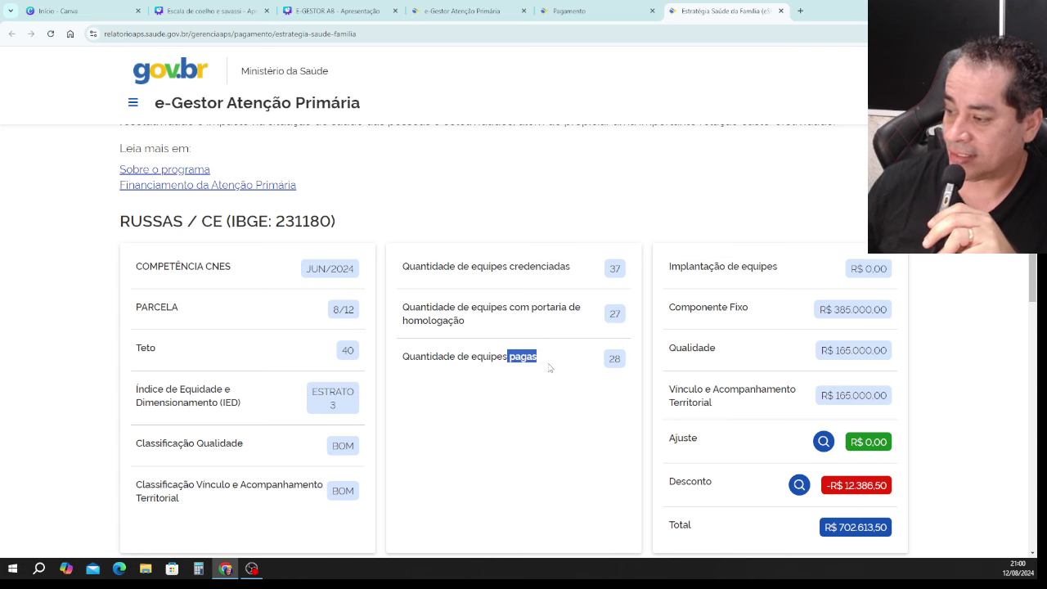
{"action": "left_click", "coordinate": [550, 368]}
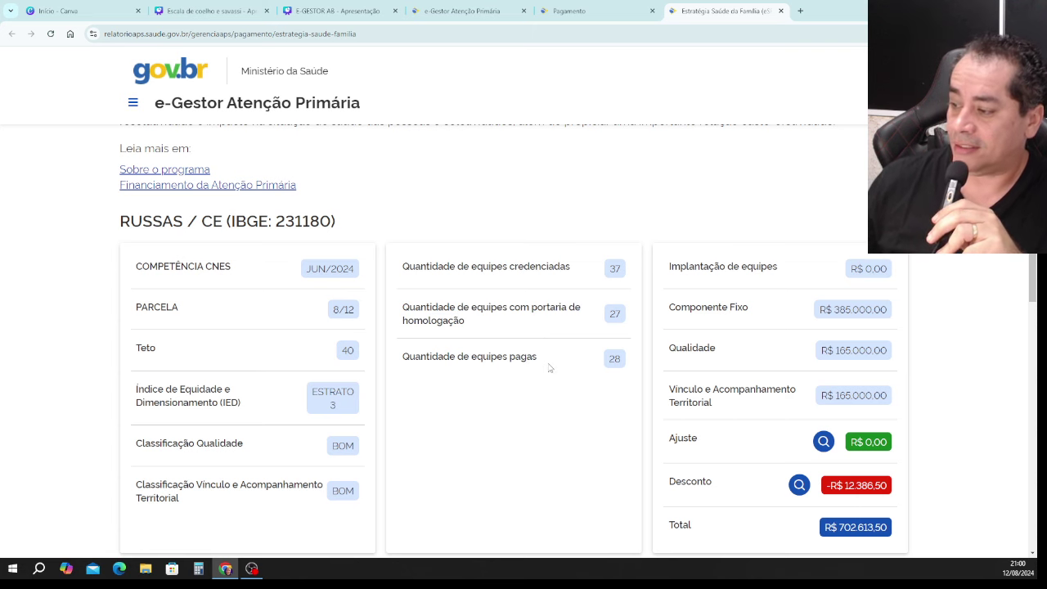
Step: Compare the number of accredited eSF teams with the numbers of homologated and paid teams
{"action": "double_click", "coordinate": [614, 269]}
{"action": "double_click", "coordinate": [614, 314]}
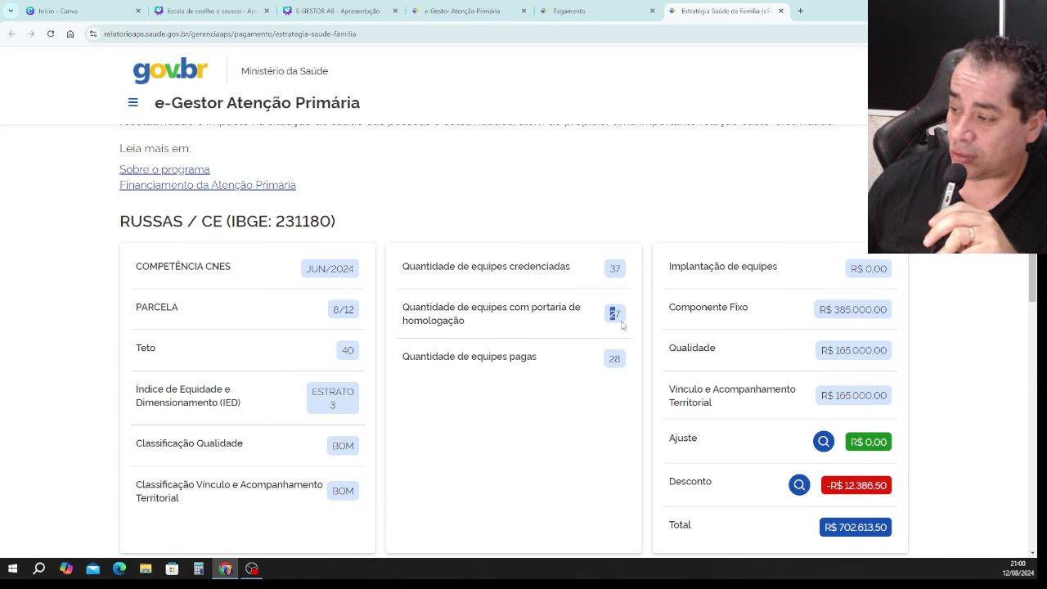
{"action": "double_click", "coordinate": [614, 359]}
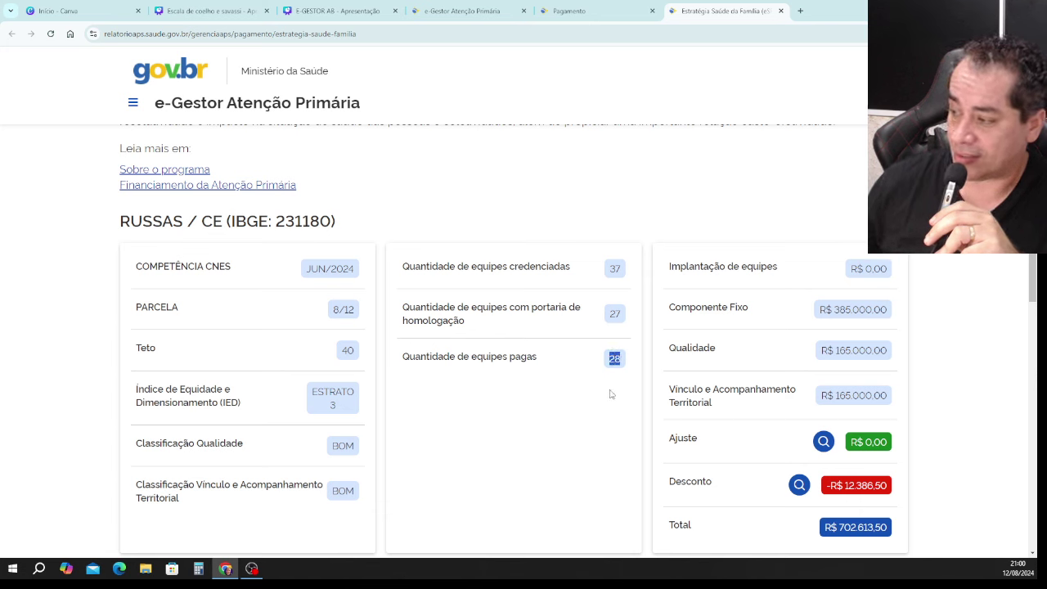
{"action": "left_click", "coordinate": [609, 397]}
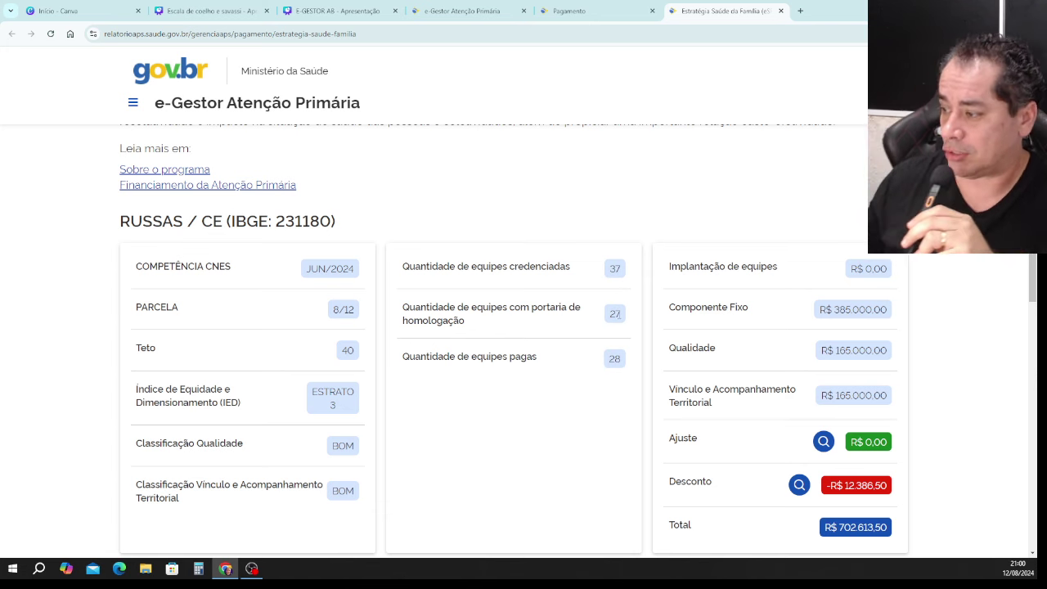
{"action": "double_click", "coordinate": [614, 272]}
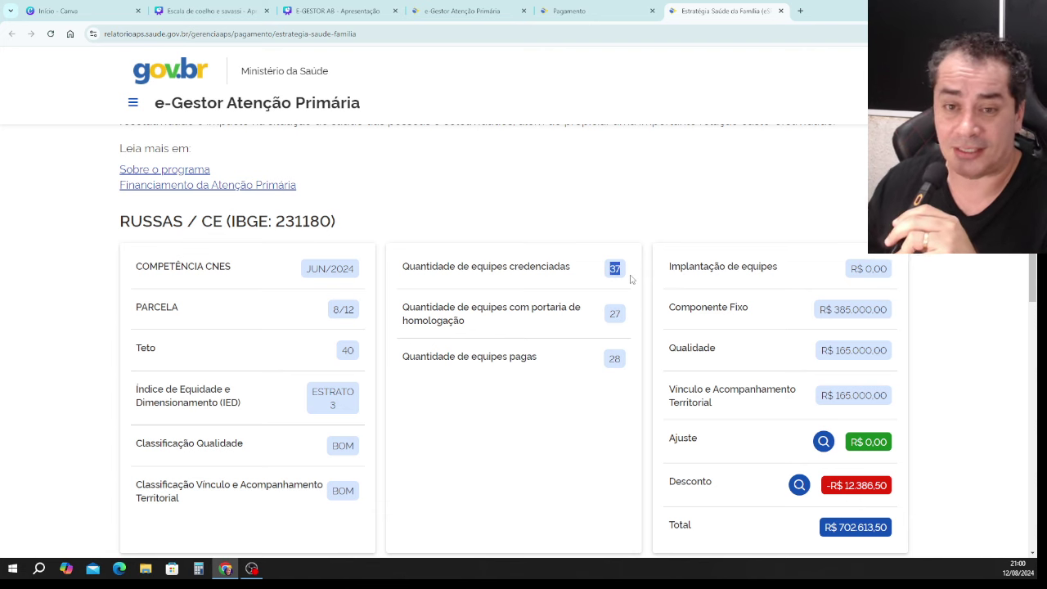
{"action": "left_click", "coordinate": [644, 358]}
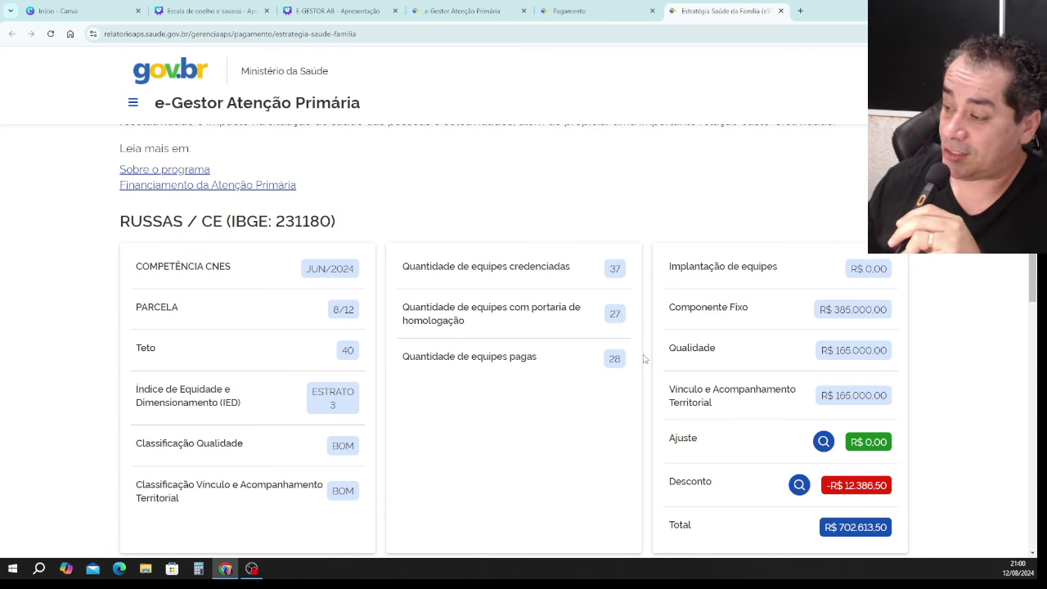
{"action": "double_click", "coordinate": [614, 360]}
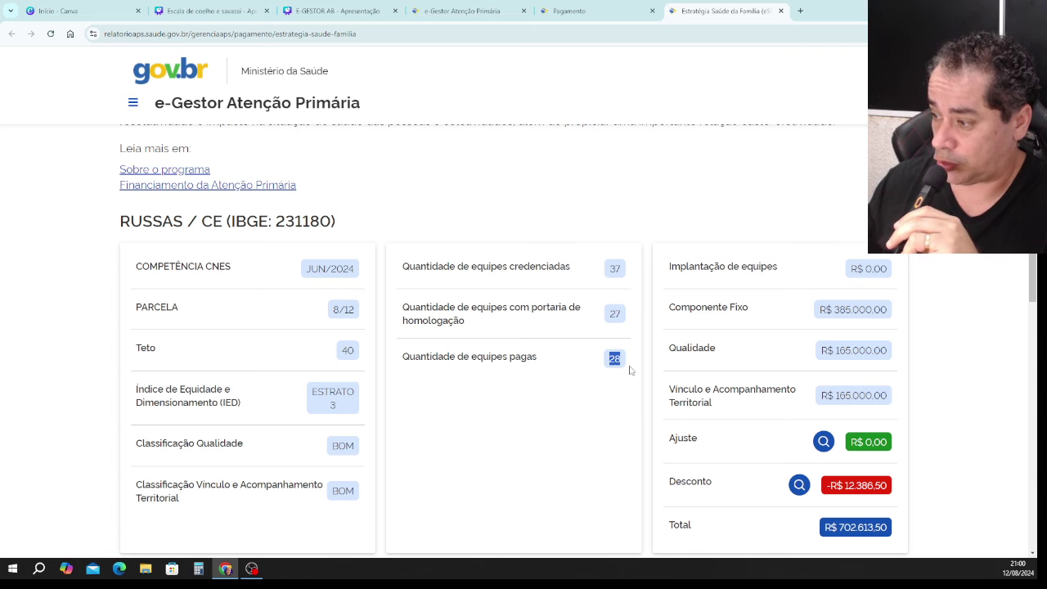
{"action": "left_click", "coordinate": [620, 327]}
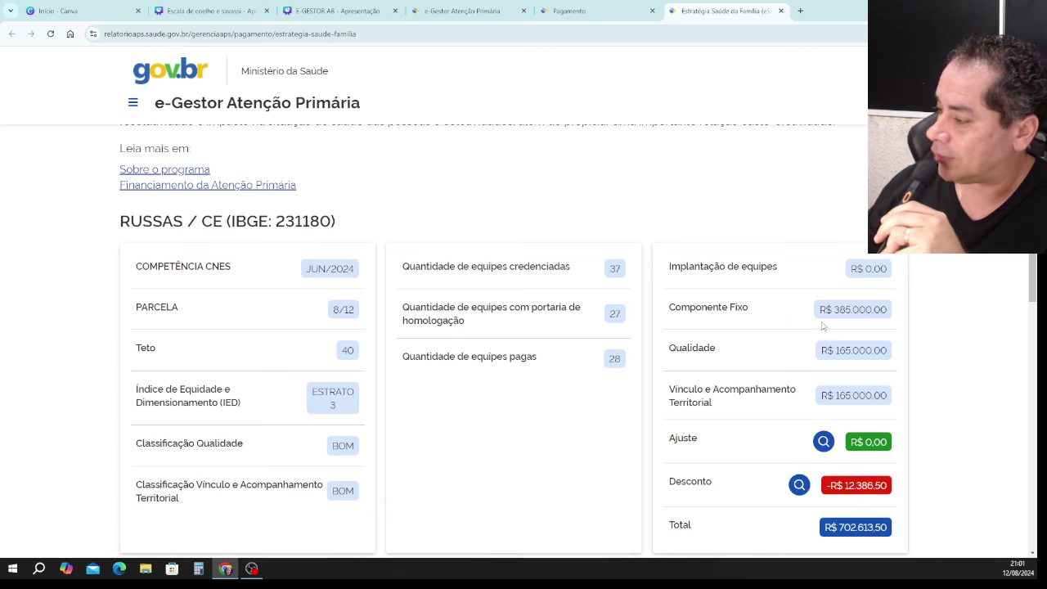
Step: Examine the amounts paid for Componente Fixo, Qualidade and Vínculo e Acompanhamento Territorial
{"action": "left_click_drag", "start_coordinate": [827, 309], "coordinate": [897, 327]}
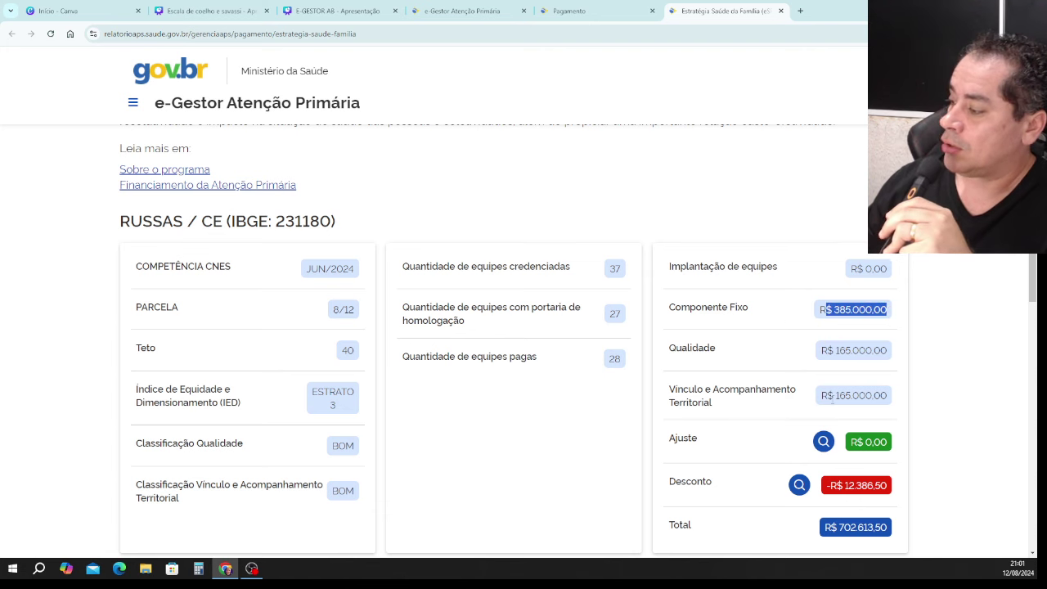
{"action": "left_click_drag", "start_coordinate": [825, 396], "coordinate": [896, 407]}
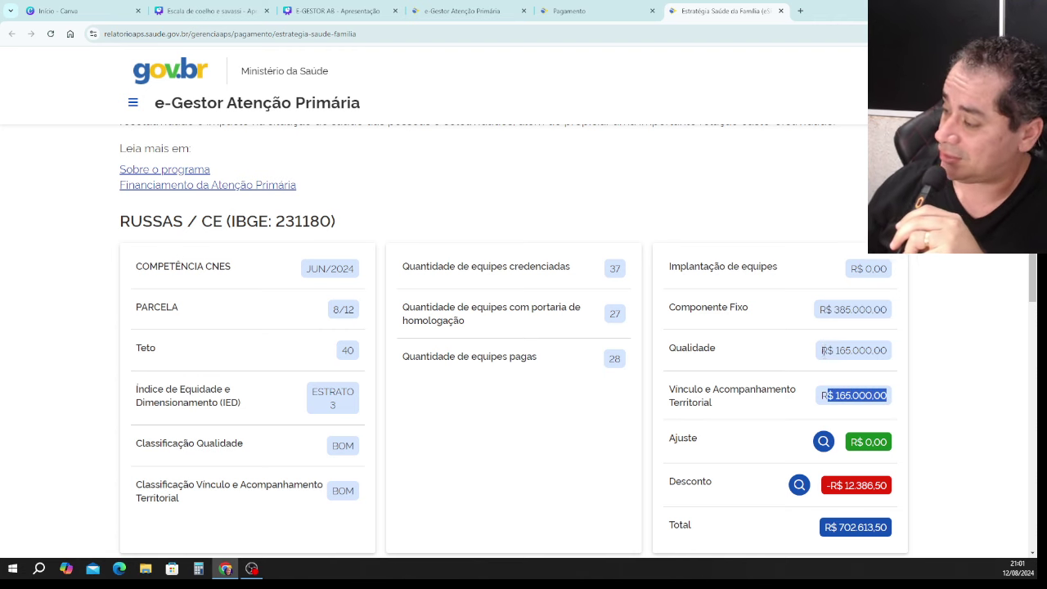
{"action": "left_click_drag", "start_coordinate": [822, 350], "coordinate": [893, 364]}
{"action": "left_click", "coordinate": [908, 368]}
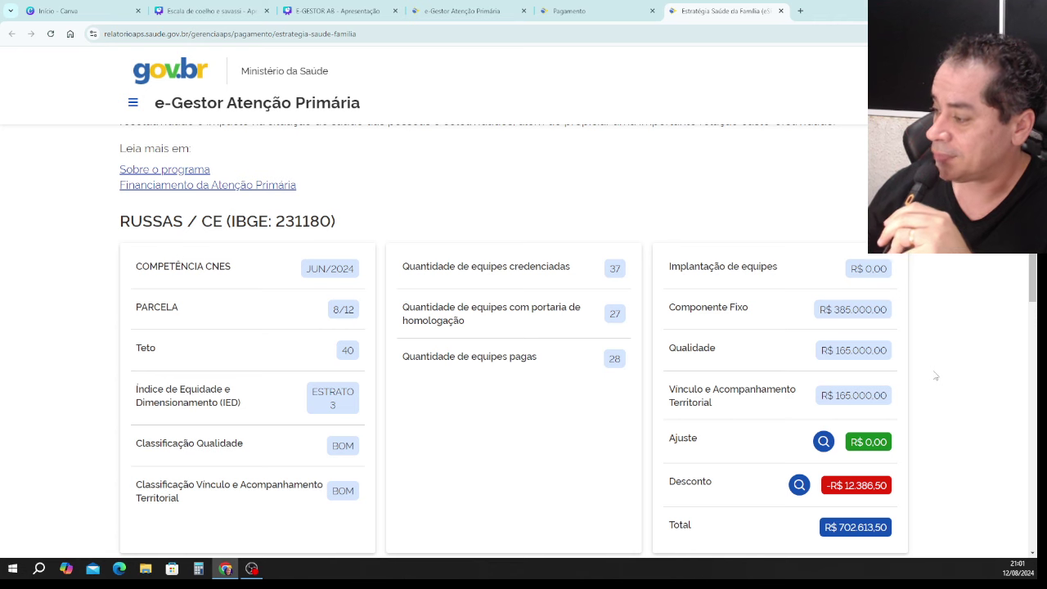
{"action": "left_click_drag", "start_coordinate": [823, 352], "coordinate": [893, 364]}
{"action": "left_click_drag", "start_coordinate": [821, 401], "coordinate": [890, 405]}
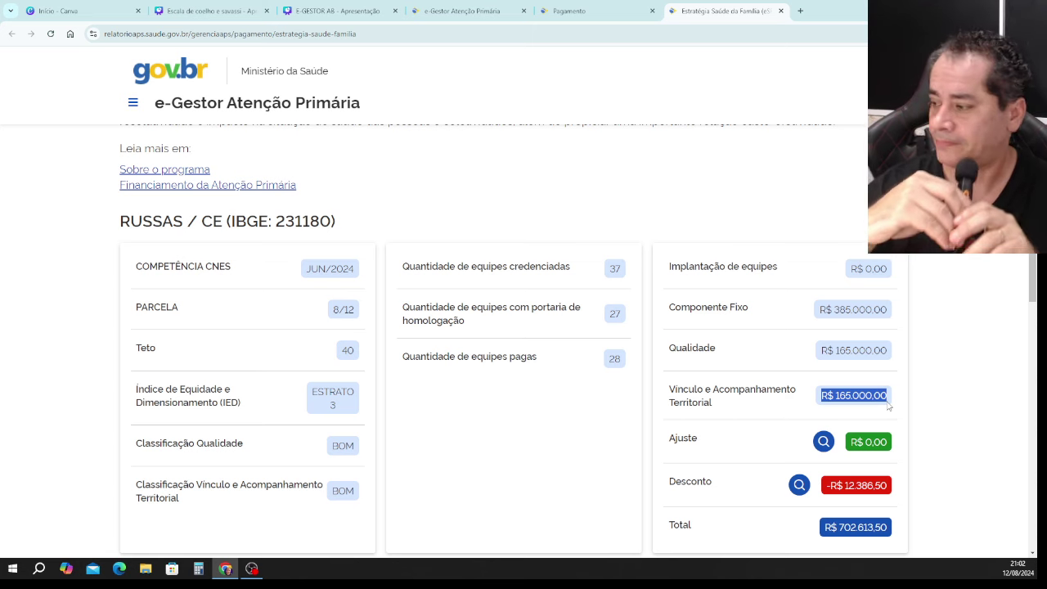
Step: Open the details of the Desconto amount, read its justification, and close them
{"action": "scroll", "coordinate": [892, 393], "scroll_direction": "down", "scroll_amount": 2}
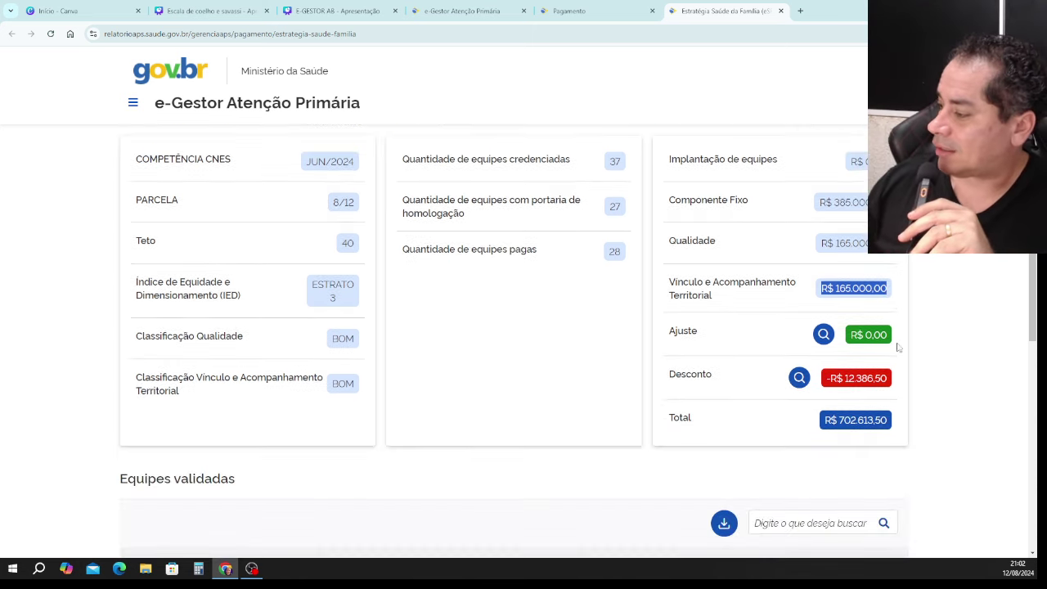
{"action": "left_click", "coordinate": [907, 304]}
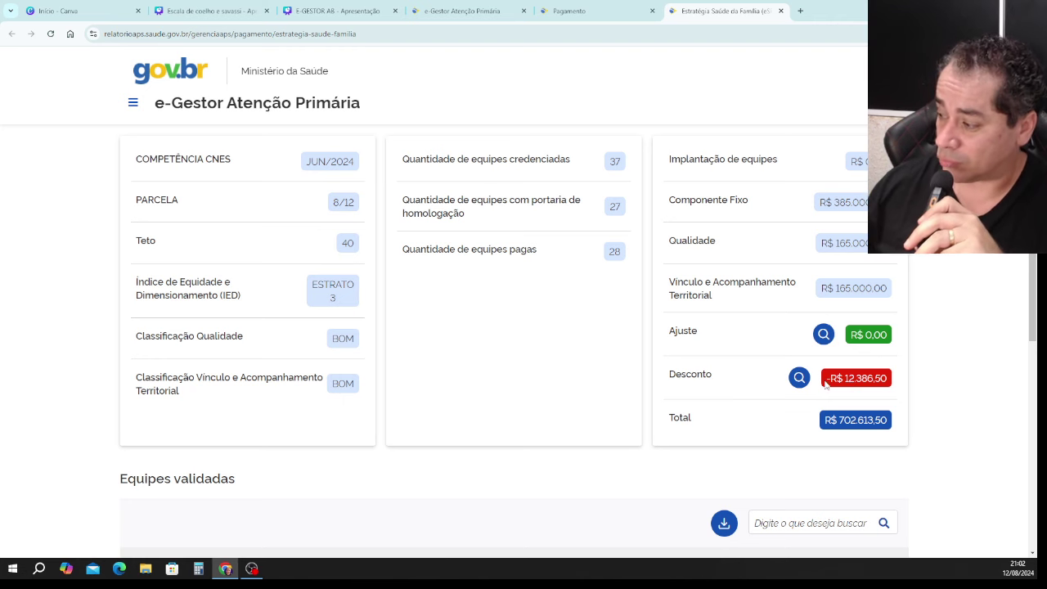
{"action": "left_click", "coordinate": [798, 378]}
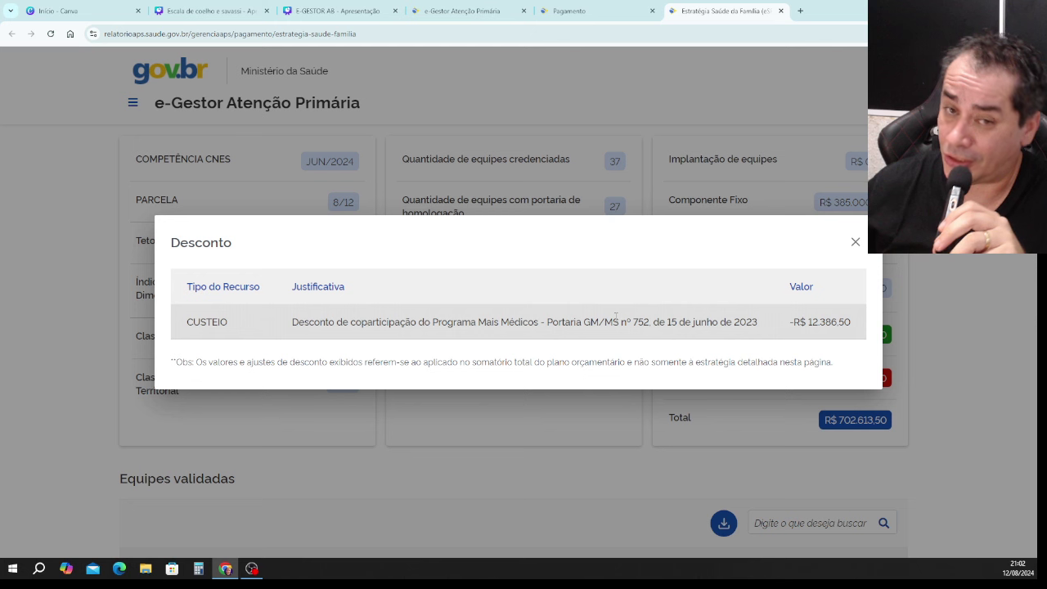
{"action": "left_click", "coordinate": [855, 243]}
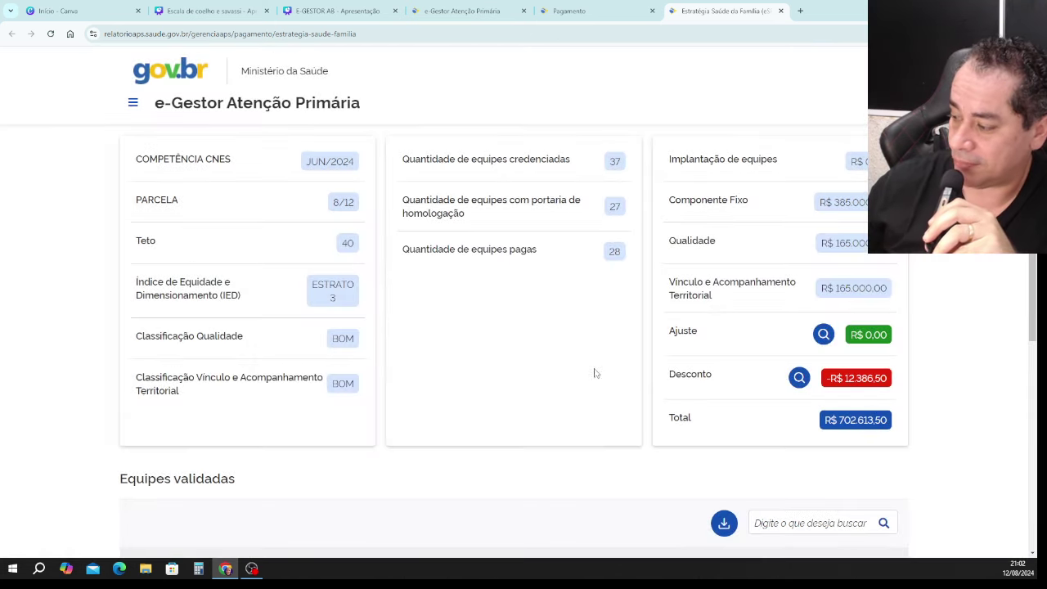
Step: Look through the Equipes validadas table and check it against the quantity of paid teams in the summary
{"action": "scroll", "coordinate": [592, 376], "scroll_direction": "down", "scroll_amount": 2}
{"action": "scroll", "coordinate": [591, 382], "scroll_direction": "down", "scroll_amount": 3}
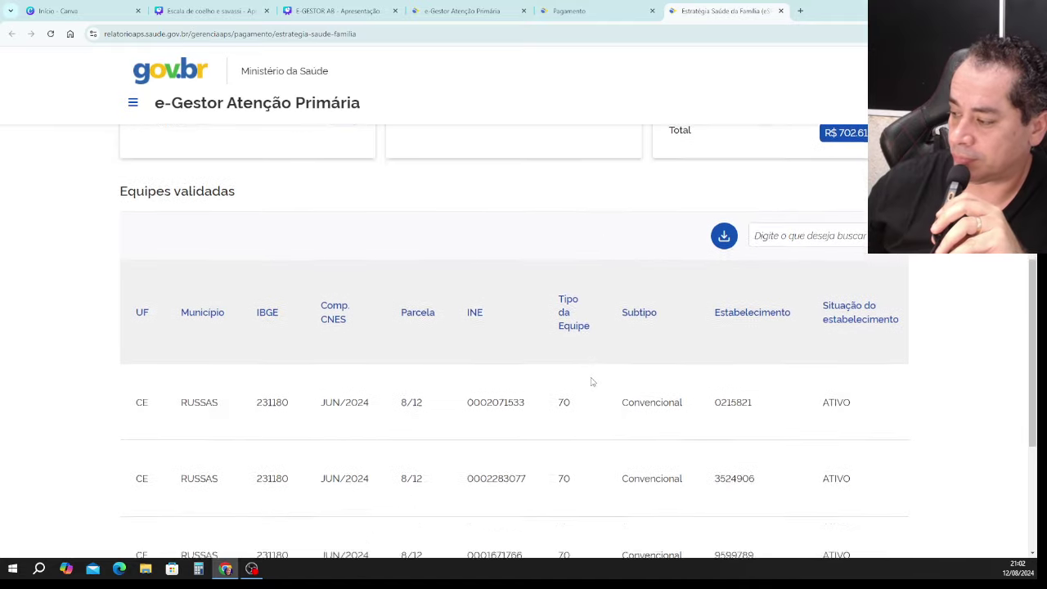
{"action": "scroll", "coordinate": [592, 381], "scroll_direction": "down", "scroll_amount": 1}
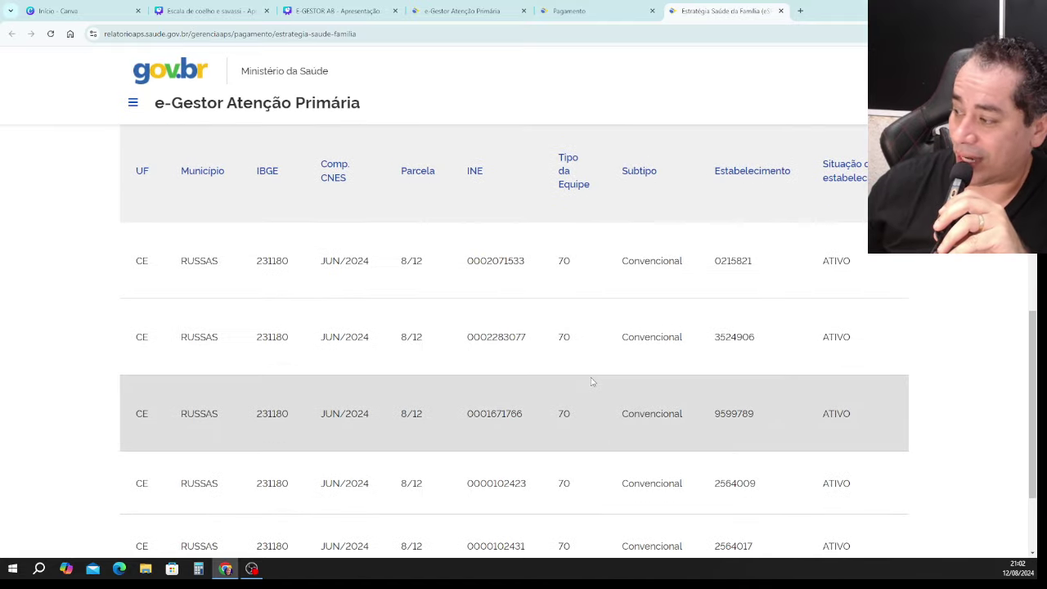
{"action": "scroll", "coordinate": [593, 382], "scroll_direction": "down", "scroll_amount": 2}
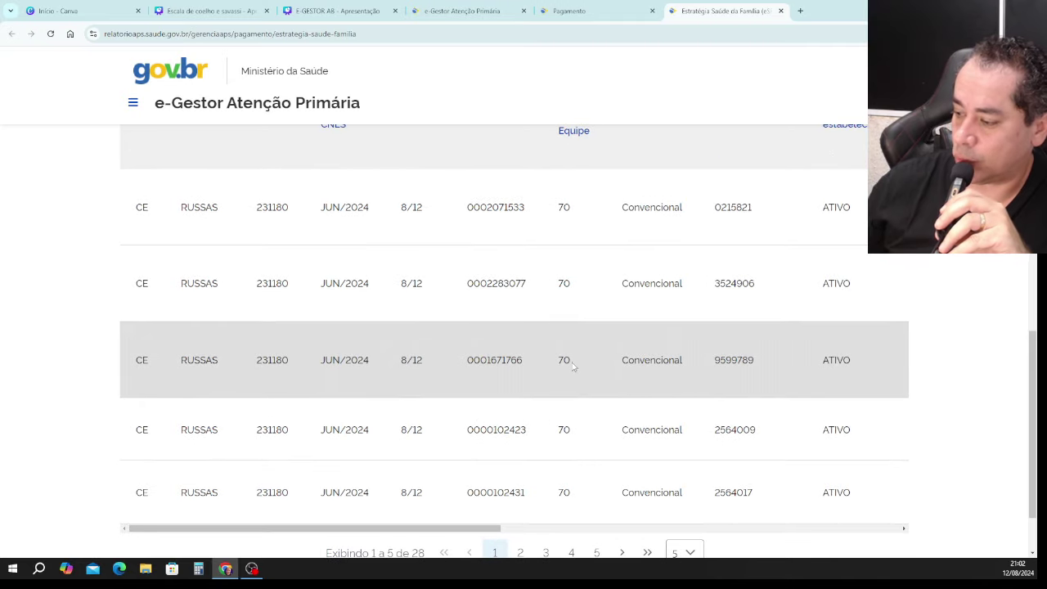
{"action": "scroll", "coordinate": [564, 373], "scroll_direction": "down", "scroll_amount": 3}
{"action": "scroll", "coordinate": [216, 327], "scroll_direction": "up", "scroll_amount": 7}
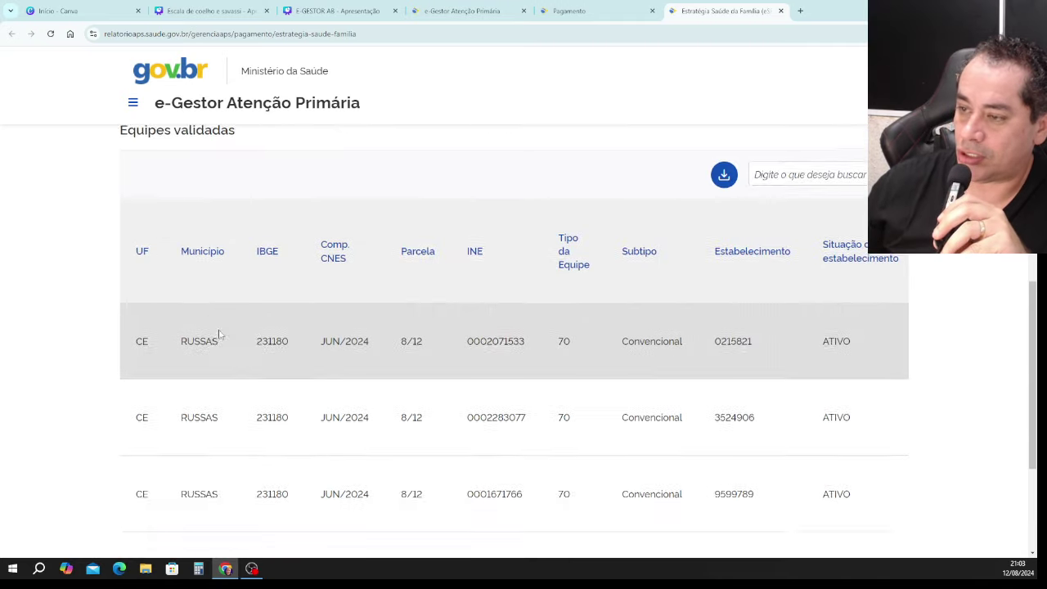
{"action": "scroll", "coordinate": [221, 337], "scroll_direction": "up", "scroll_amount": 5}
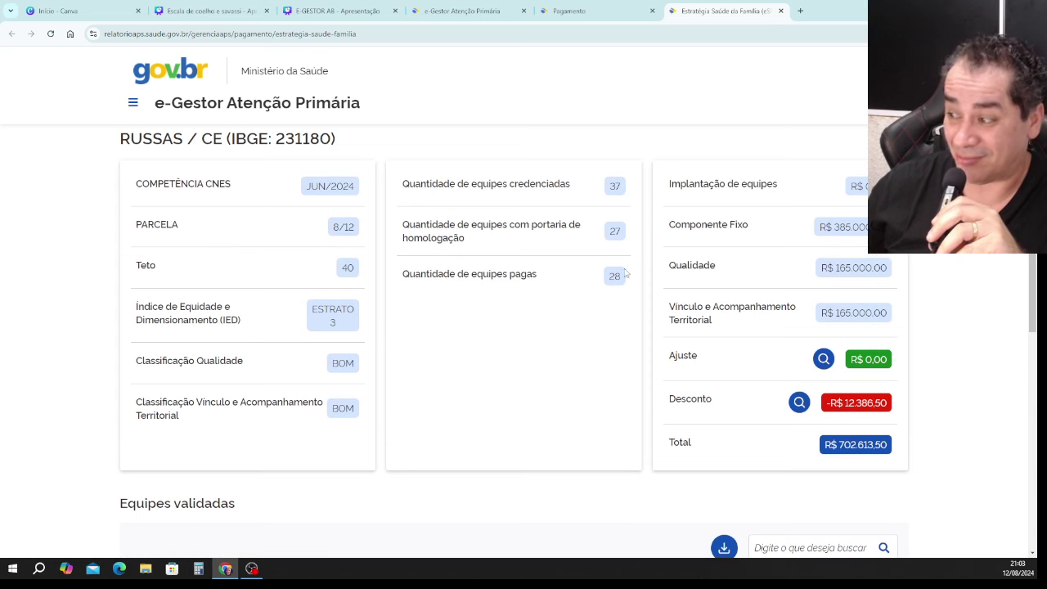
Step: Examine the last columns of the Equipes validadas table, including the suspension status and homologation ordinance of each team
{"action": "scroll", "coordinate": [528, 426], "scroll_direction": "down", "scroll_amount": 4}
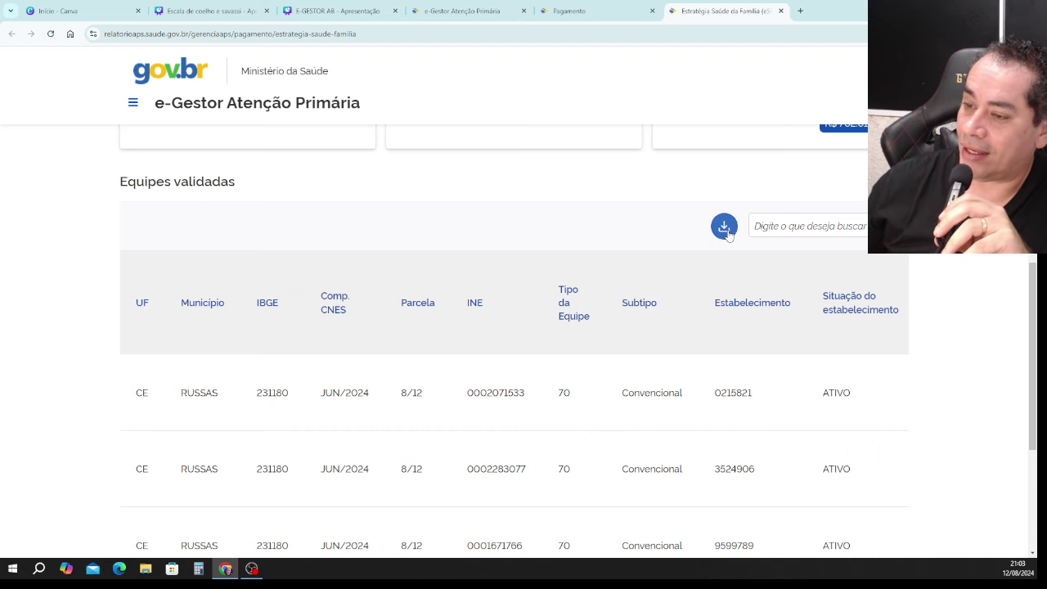
{"action": "scroll", "coordinate": [729, 292], "scroll_direction": "down", "scroll_amount": 2}
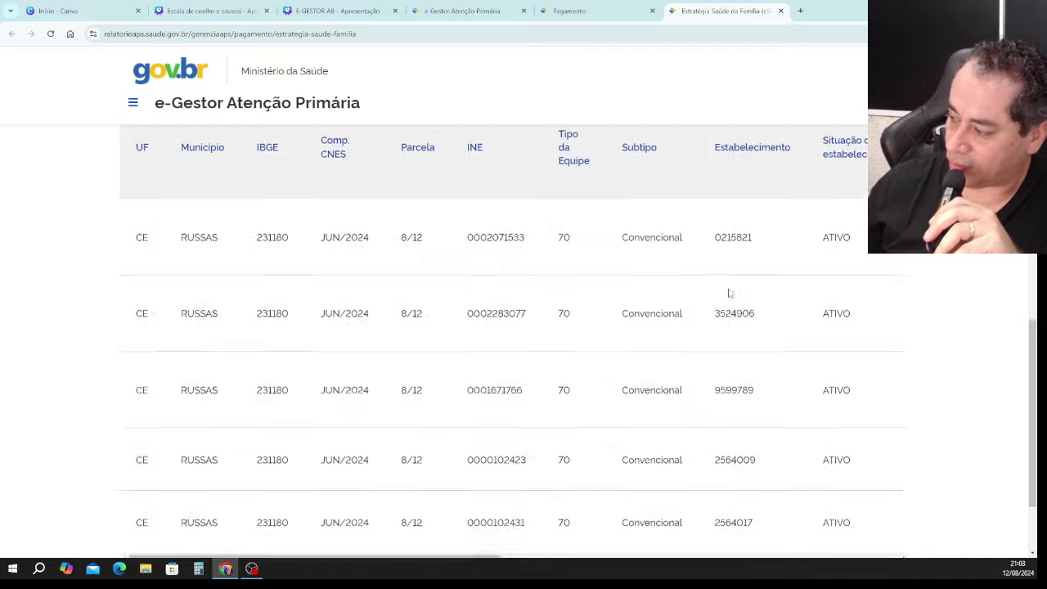
{"action": "scroll", "coordinate": [857, 281], "scroll_direction": "down", "scroll_amount": 2}
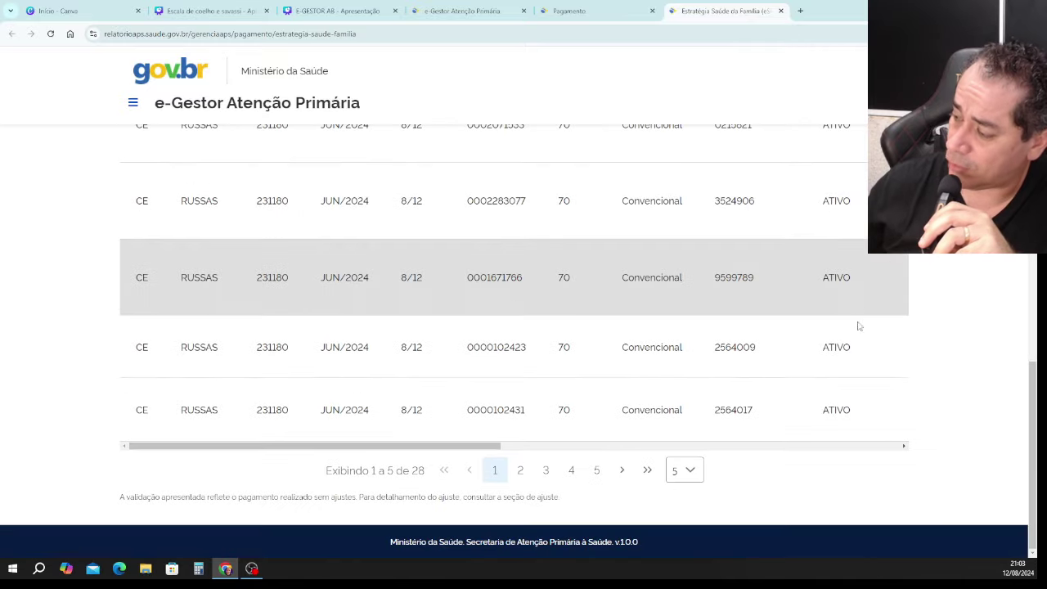
{"action": "left_click", "coordinate": [904, 446]}
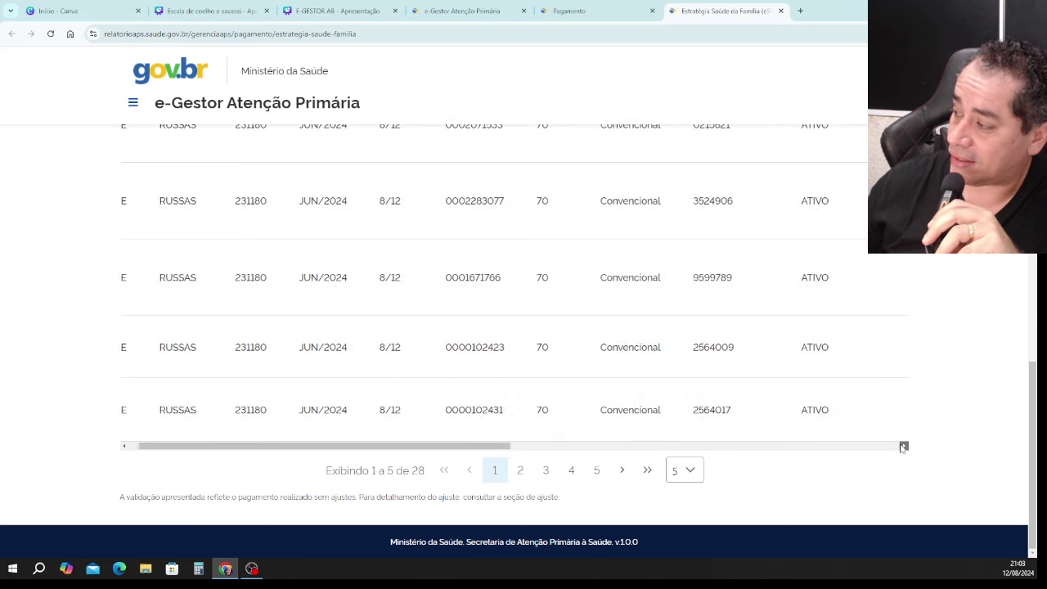
{"action": "left_click_drag", "start_coordinate": [903, 446], "coordinate": [896, 447]}
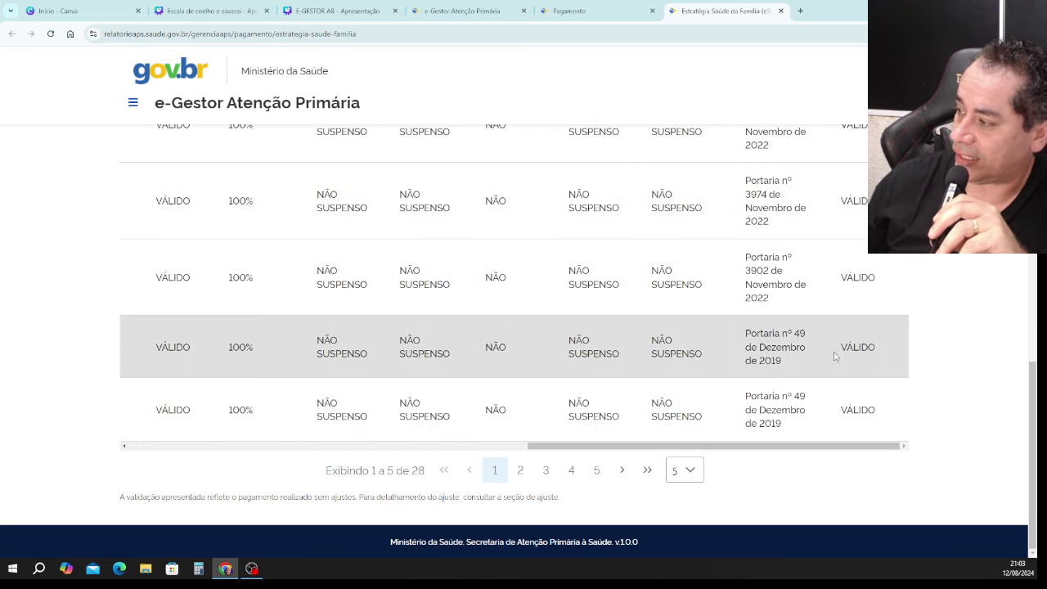
Step: Download the Equipes validadas table as a spreadsheet, open it in Excel, and enable editing
{"action": "scroll", "coordinate": [835, 356], "scroll_direction": "up", "scroll_amount": 2}
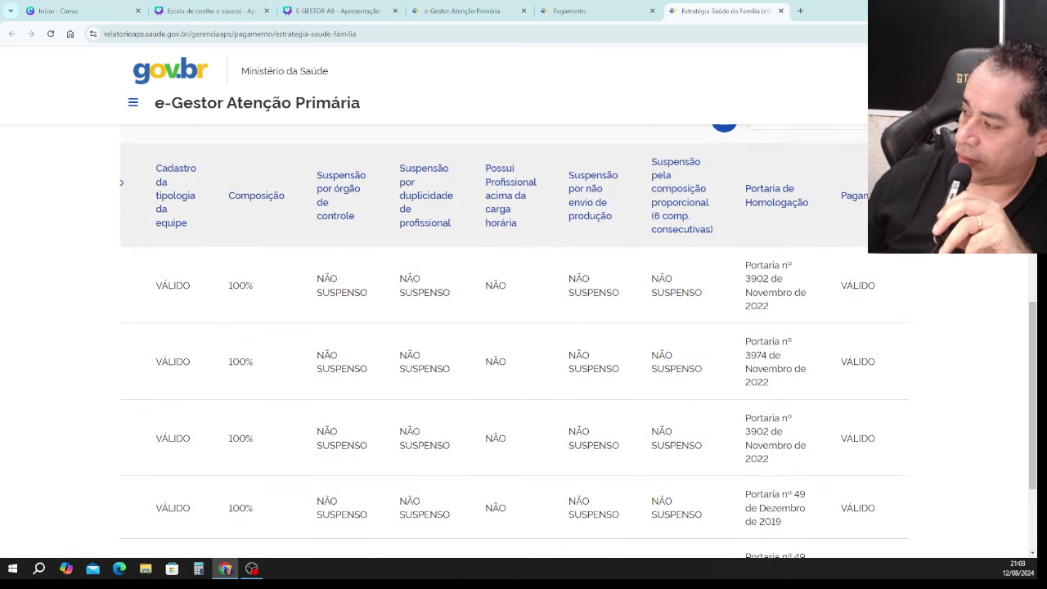
{"action": "scroll", "coordinate": [878, 274], "scroll_direction": "down", "scroll_amount": 2}
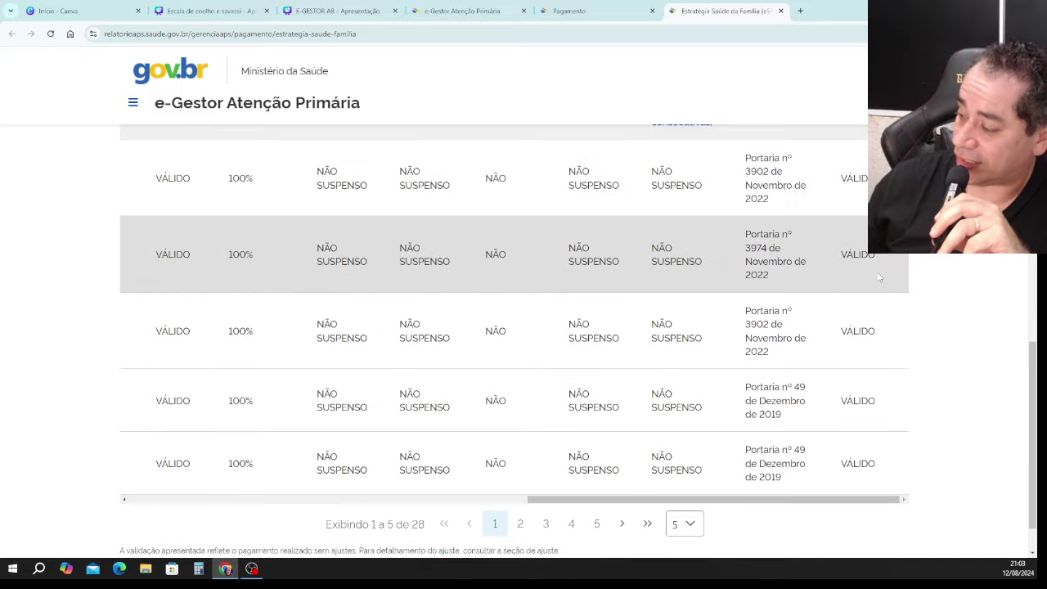
{"action": "scroll", "coordinate": [875, 305], "scroll_direction": "up", "scroll_amount": 3}
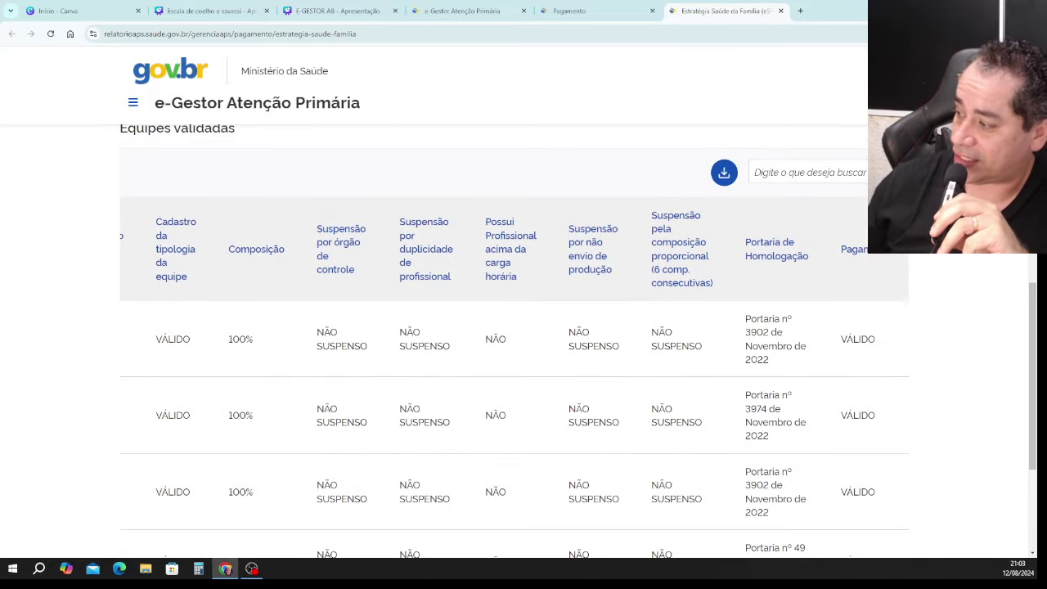
{"action": "scroll", "coordinate": [254, 401], "scroll_direction": "down", "scroll_amount": 4}
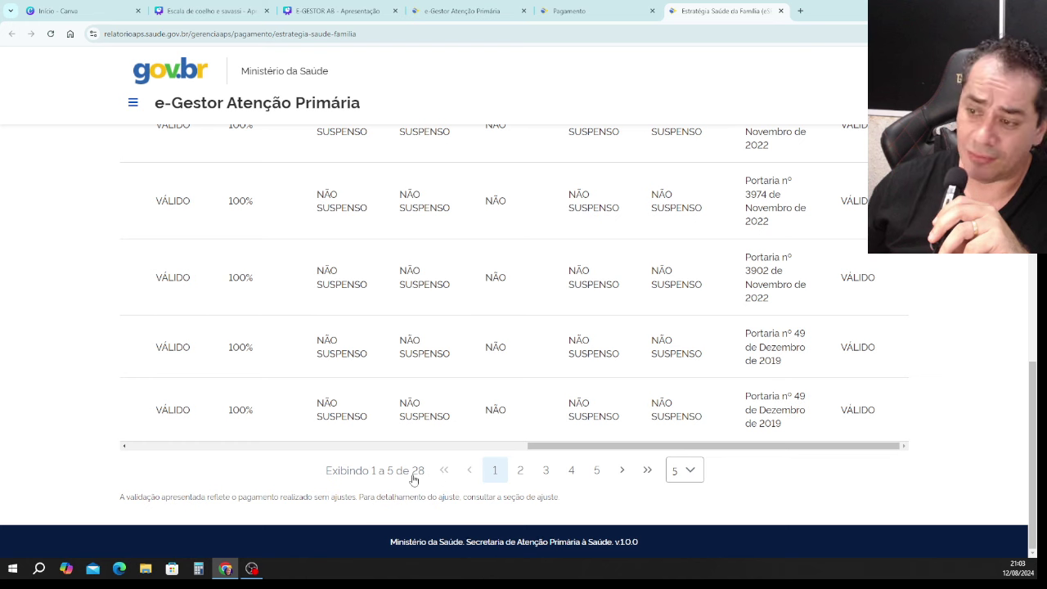
{"action": "scroll", "coordinate": [413, 481], "scroll_direction": "up", "scroll_amount": 5}
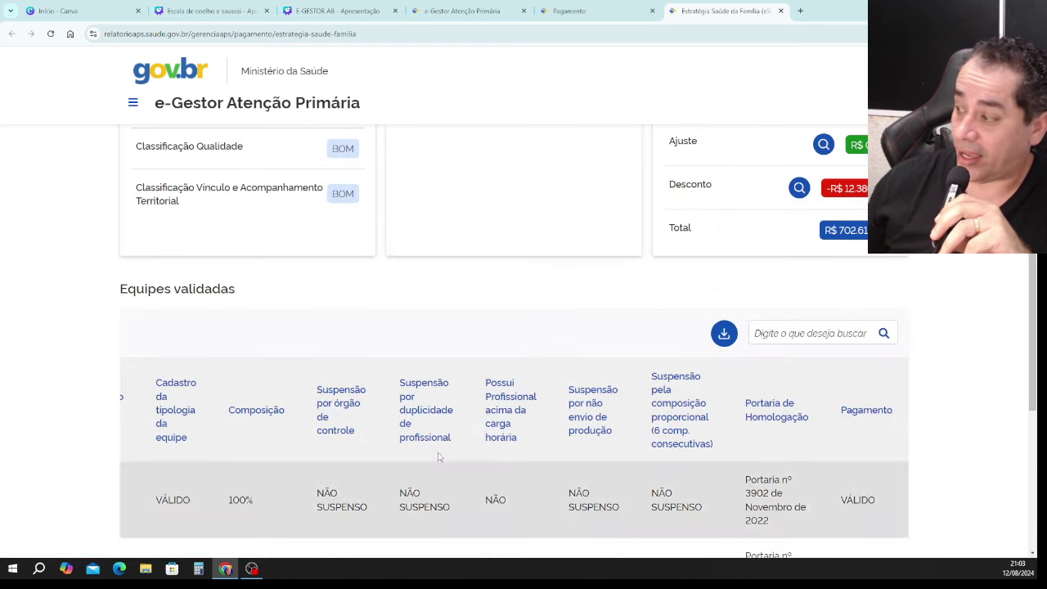
{"action": "left_click", "coordinate": [724, 333]}
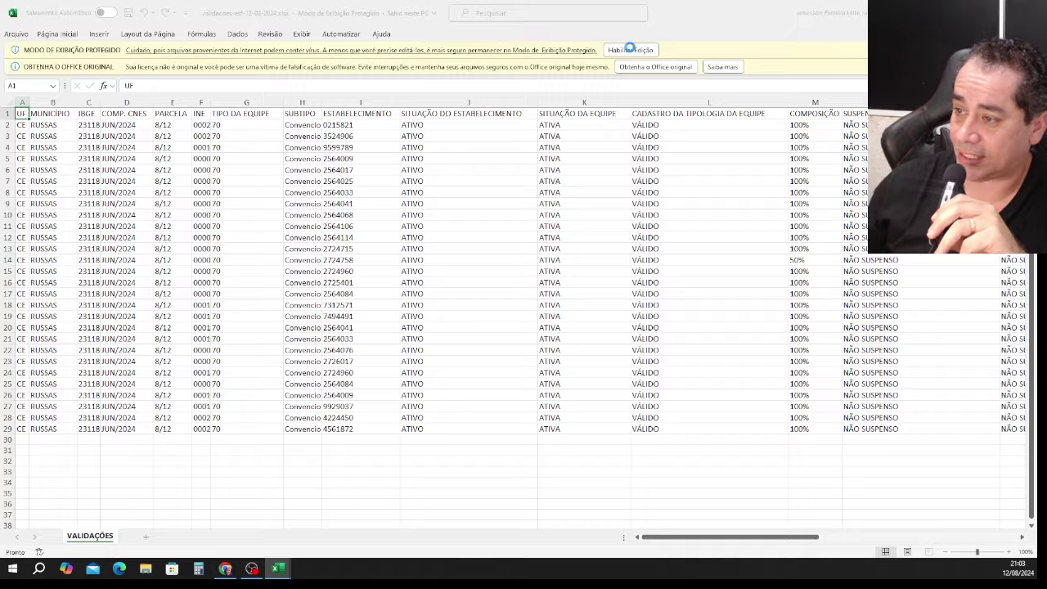
{"action": "left_click", "coordinate": [630, 49]}
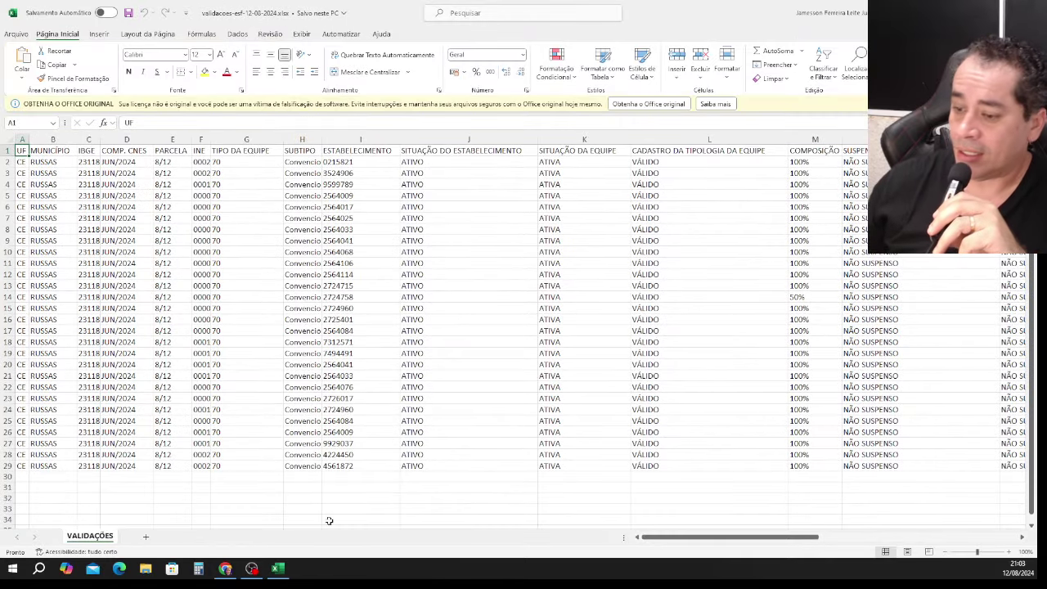
Step: Autofit the PORTARIA DE HOMOLOGAÇÃO column so its text and the PAGAMENTO statuses are readable
{"action": "left_click_drag", "start_coordinate": [714, 542], "coordinate": [954, 566]}
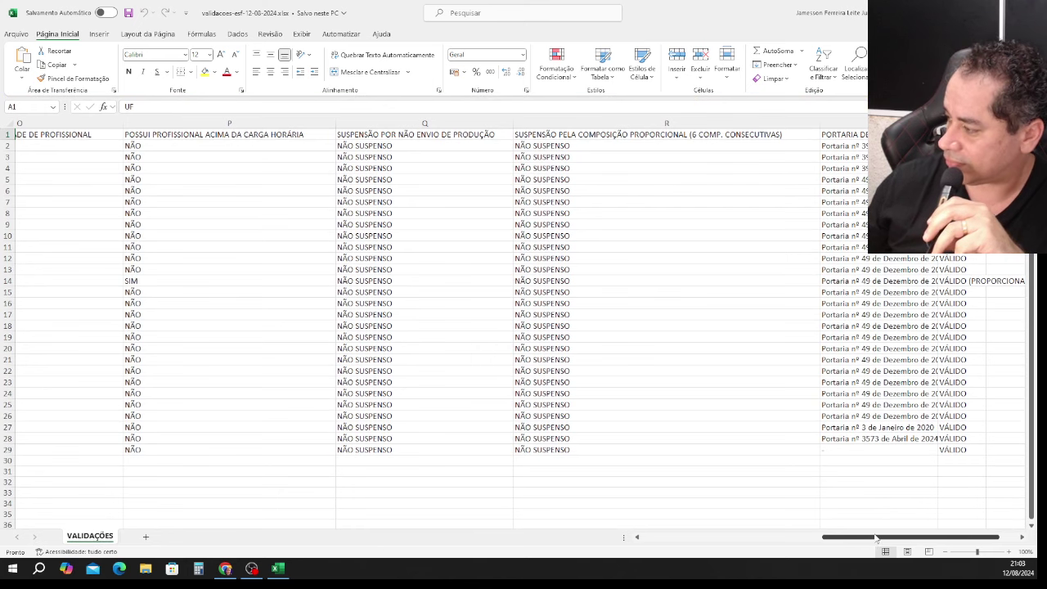
{"action": "left_click_drag", "start_coordinate": [875, 538], "coordinate": [890, 538]}
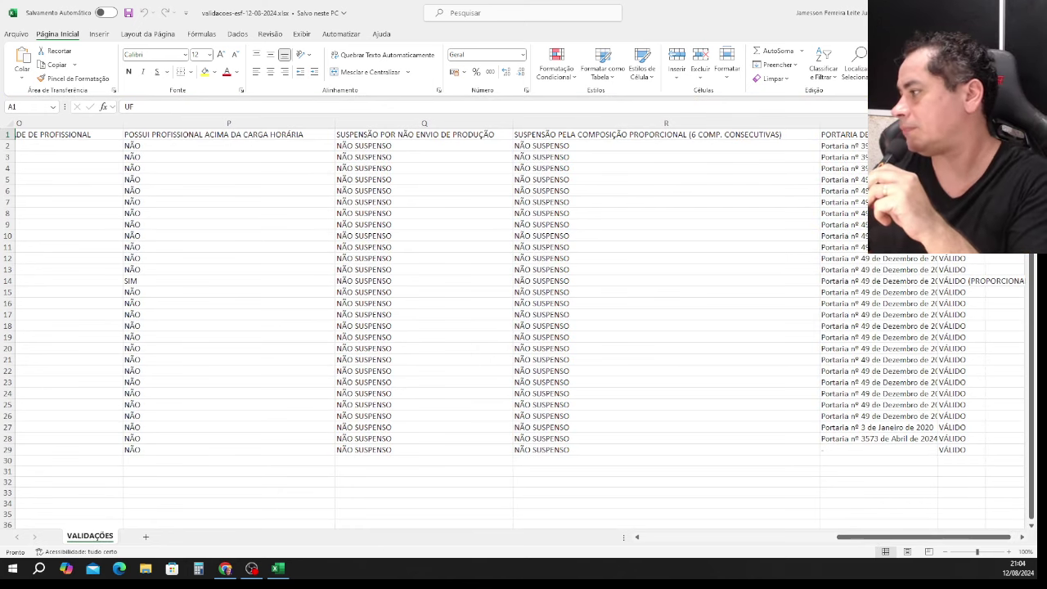
{"action": "left_click_drag", "start_coordinate": [953, 537], "coordinate": [1015, 537]}
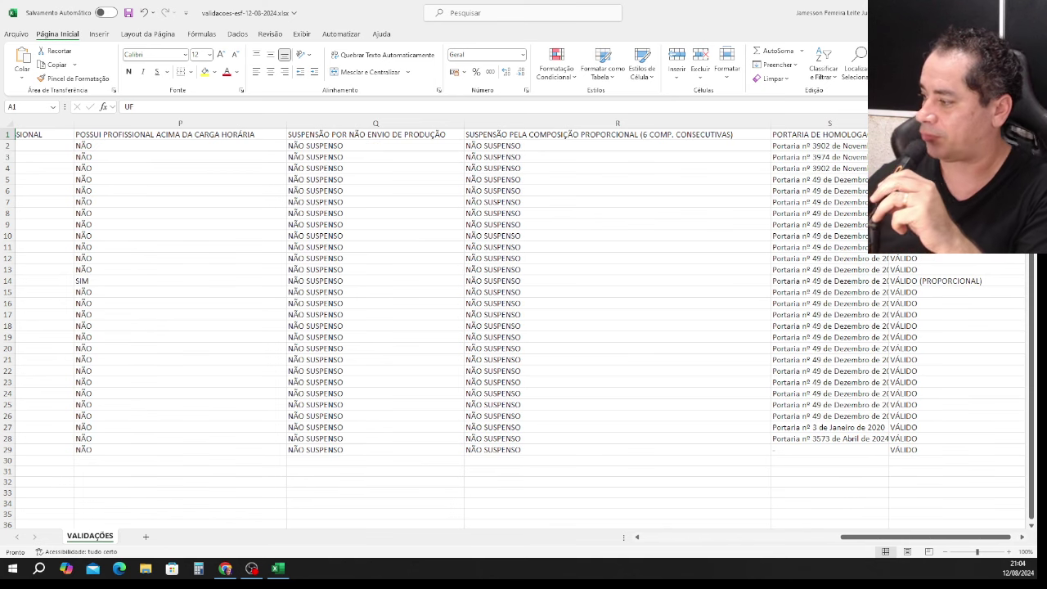
{"action": "left_click", "coordinate": [918, 284]}
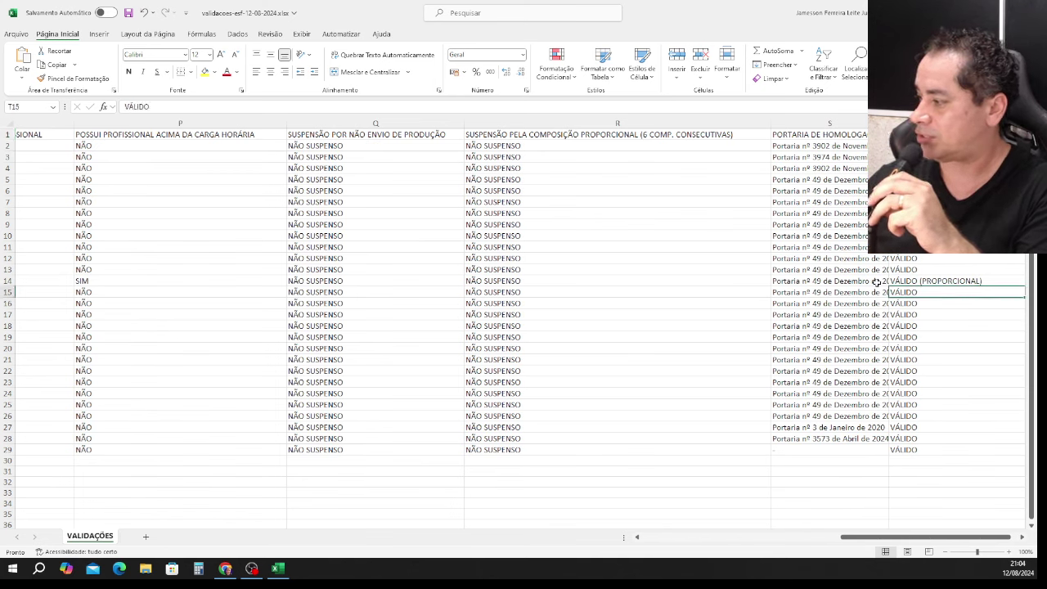
{"action": "key", "text": "Left"}
{"action": "key", "text": "alt+h"}
{"action": "key", "text": "o"}
{"action": "key", "text": "i"}
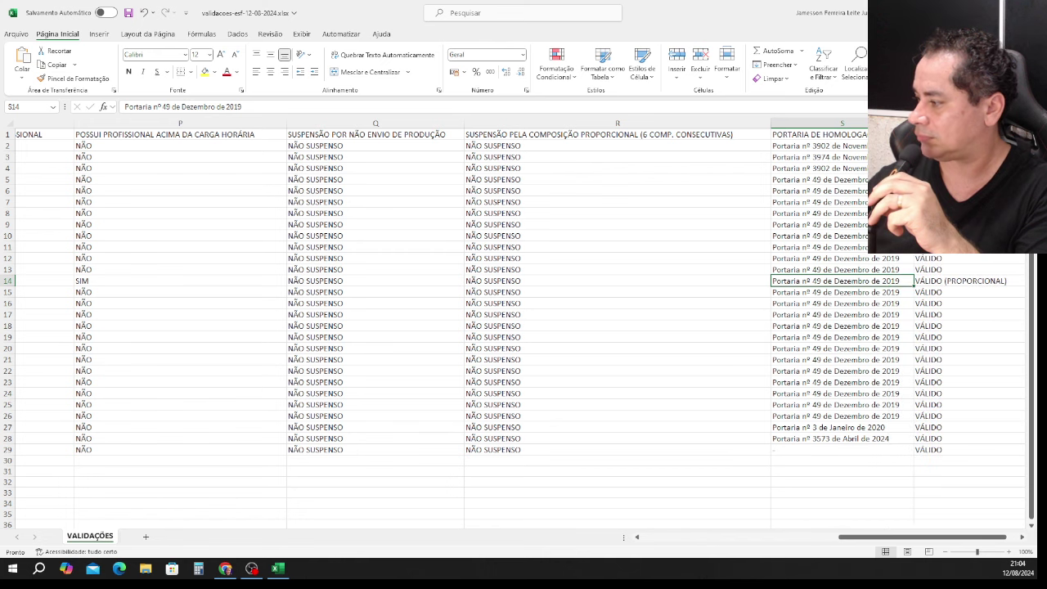
Step: Highlight in yellow the cells of the VÁLIDO (PROPORCIONAL) team in row 14, from column T back to column O
{"action": "left_click", "coordinate": [968, 280]}
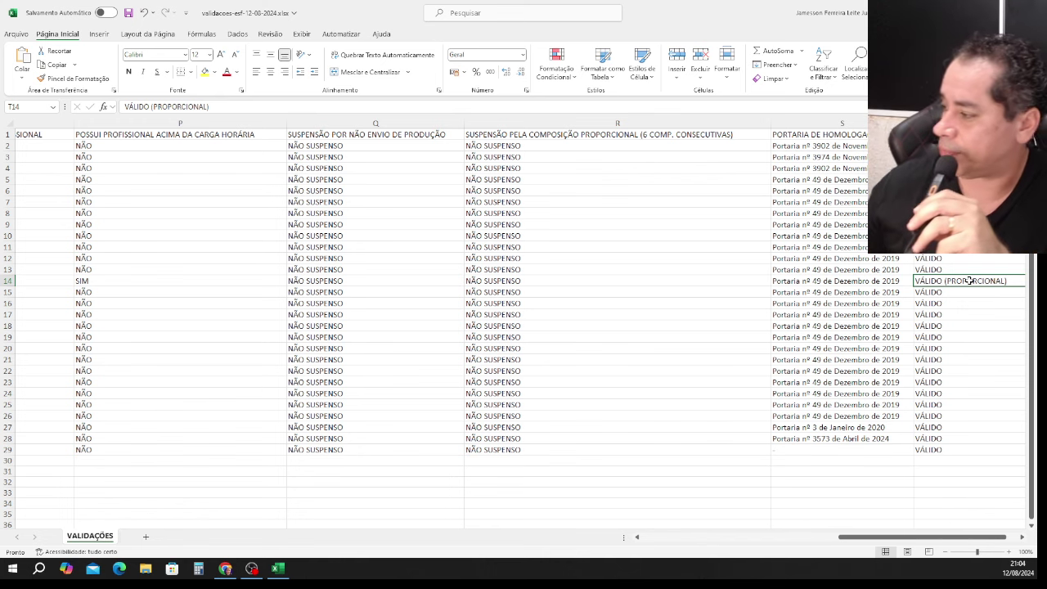
{"action": "left_click", "coordinate": [939, 292]}
{"action": "left_click_drag", "start_coordinate": [928, 282], "coordinate": [35, 276]}
{"action": "left_click", "coordinate": [205, 72]}
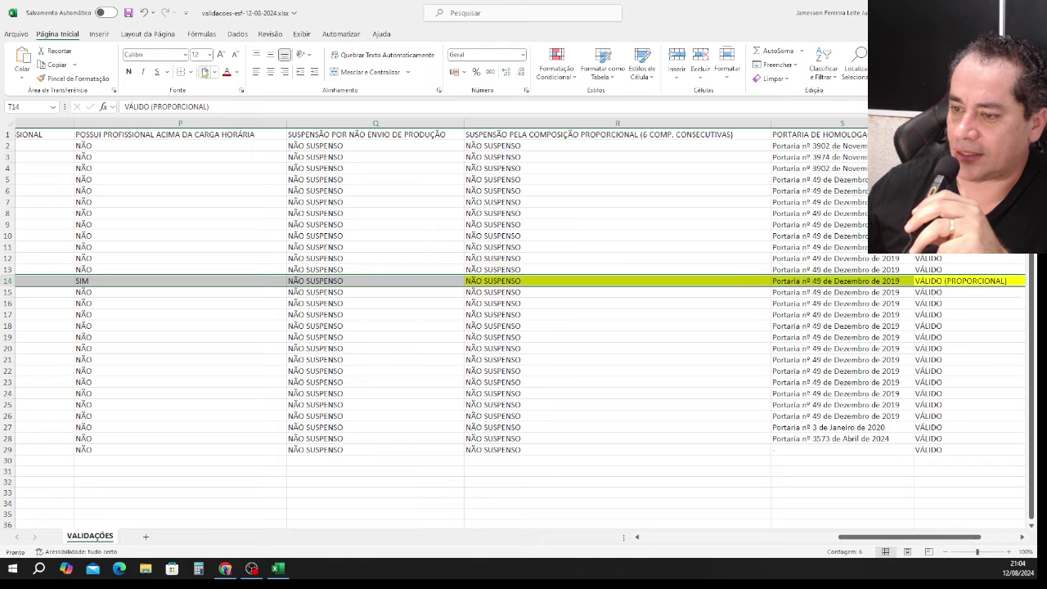
Step: Fill the remaining cells of row 14, from column A to column N, with yellow
{"action": "scroll", "coordinate": [287, 201], "scroll_direction": "right", "scroll_amount": 3}
{"action": "left_click", "coordinate": [556, 280]}
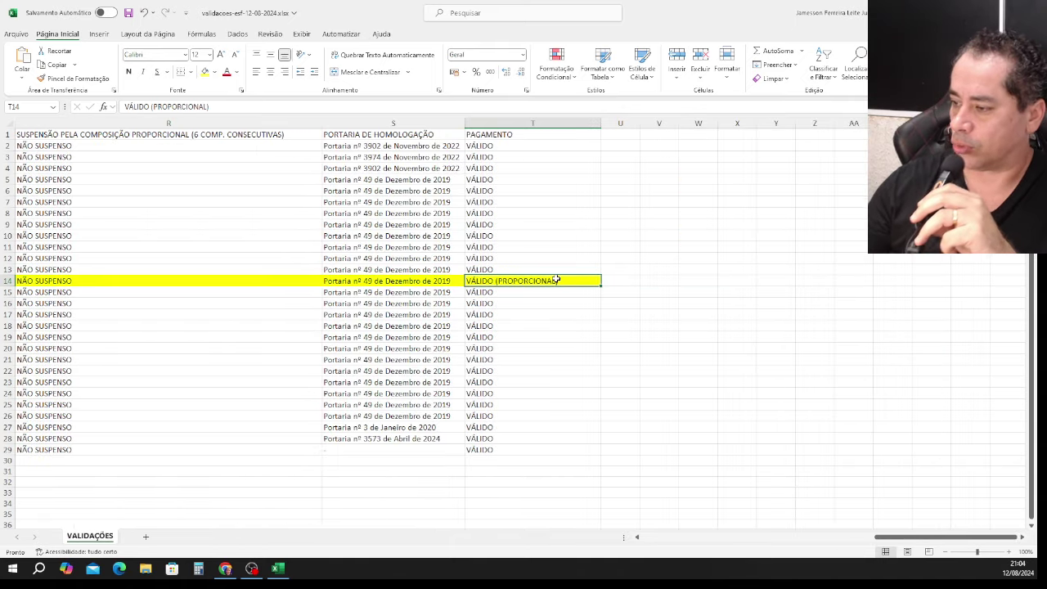
{"action": "key", "text": "Left"}
{"action": "key", "text": "Left"}
{"action": "key", "text": "Left"}
{"action": "key", "text": "Left"}
{"action": "key", "text": "Left"}
{"action": "key", "text": "Left"}
{"action": "key", "text": "Left"}
{"action": "key", "text": "Left"}
{"action": "key", "text": "Left"}
{"action": "key", "text": "Left"}
{"action": "key", "text": "Left"}
{"action": "key", "text": "Left"}
{"action": "key", "text": "Left"}
{"action": "key", "text": "Left"}
{"action": "key", "text": "Left"}
{"action": "key", "text": "Left"}
{"action": "key", "text": "Left"}
{"action": "key", "text": "Left"}
{"action": "key", "text": "Left"}
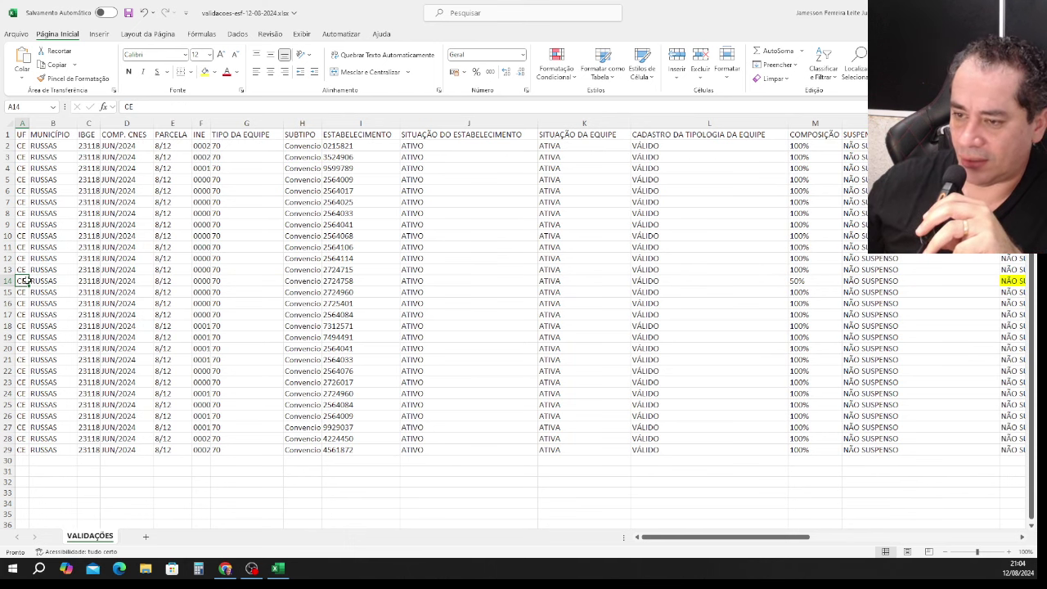
{"action": "left_click_drag", "start_coordinate": [28, 280], "coordinate": [442, 287]}
{"action": "left_click_drag", "start_coordinate": [589, 288], "coordinate": [909, 281]}
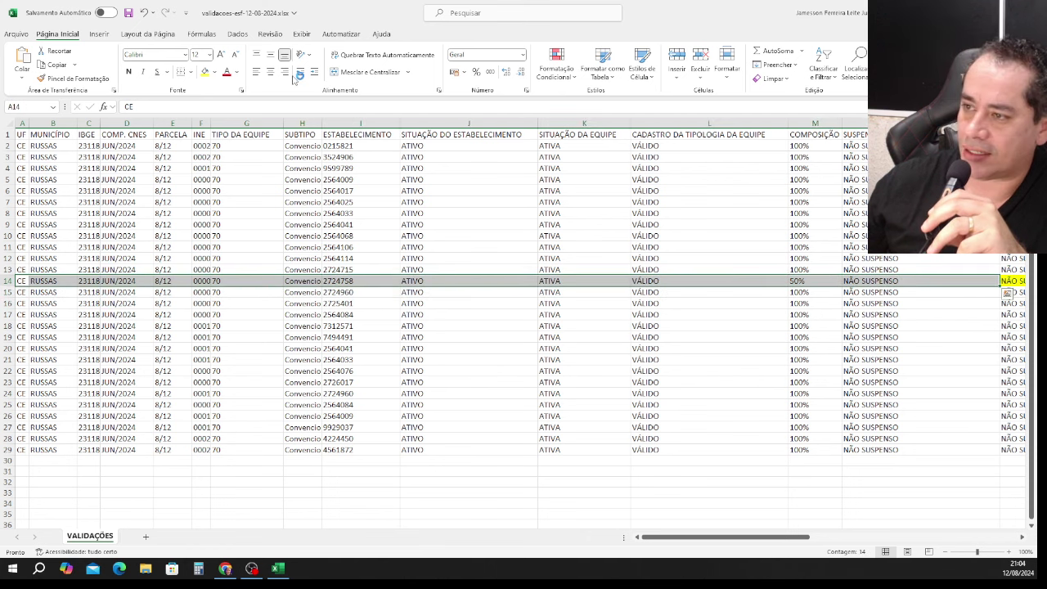
{"action": "left_click", "coordinate": [206, 72]}
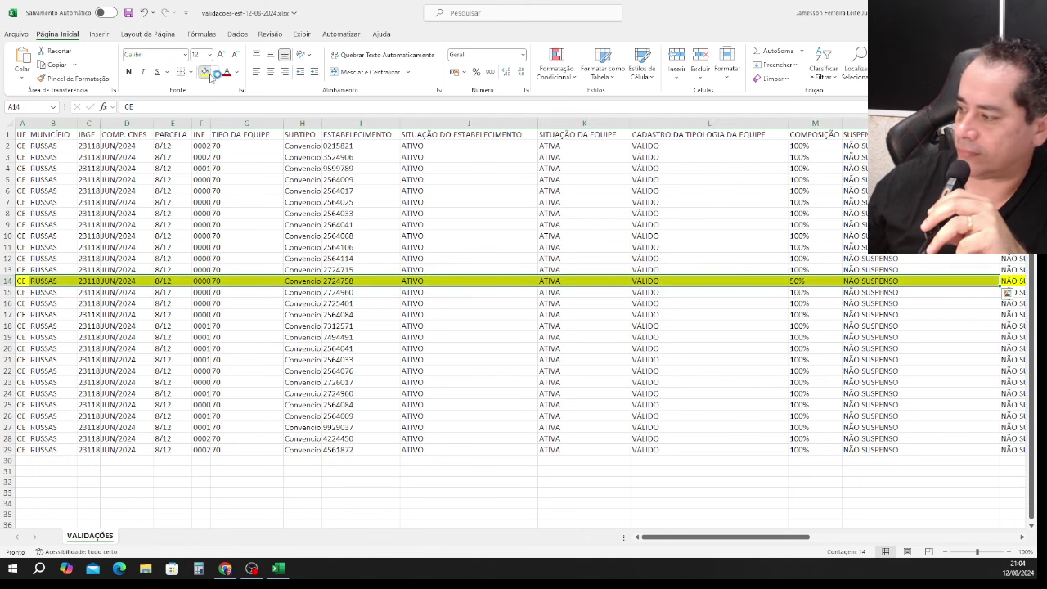
Step: Examine the COMPOSIÇÃO, suspension, SUBTIPO and ESTABELECIMENTO cells of the highlighted team in row 14
{"action": "left_click", "coordinate": [820, 281]}
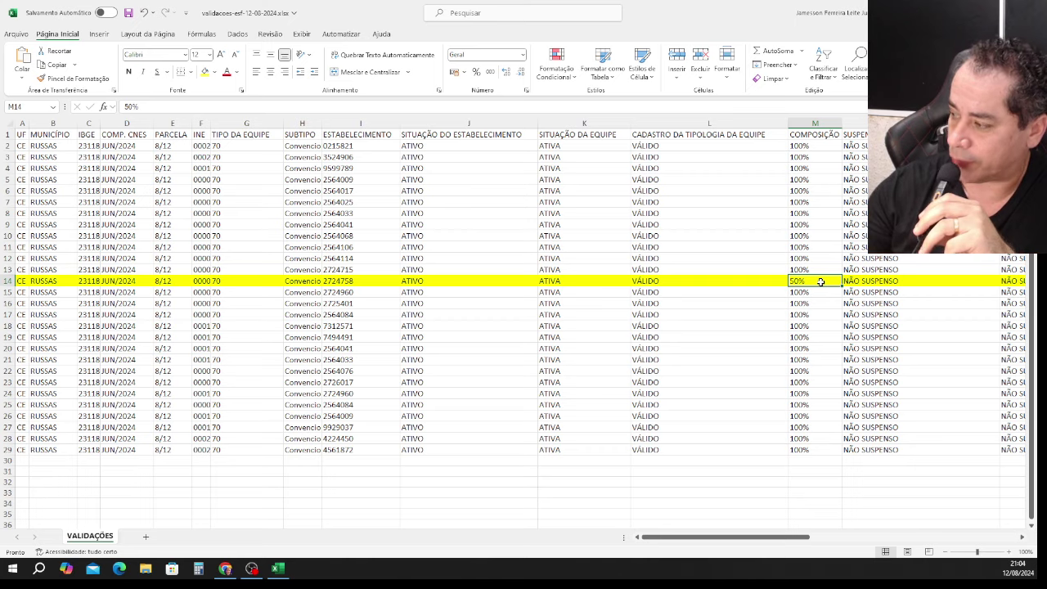
{"action": "key", "text": "Right"}
{"action": "key", "text": "Right"}
{"action": "key", "text": "Left"}
{"action": "key", "text": "Left"}
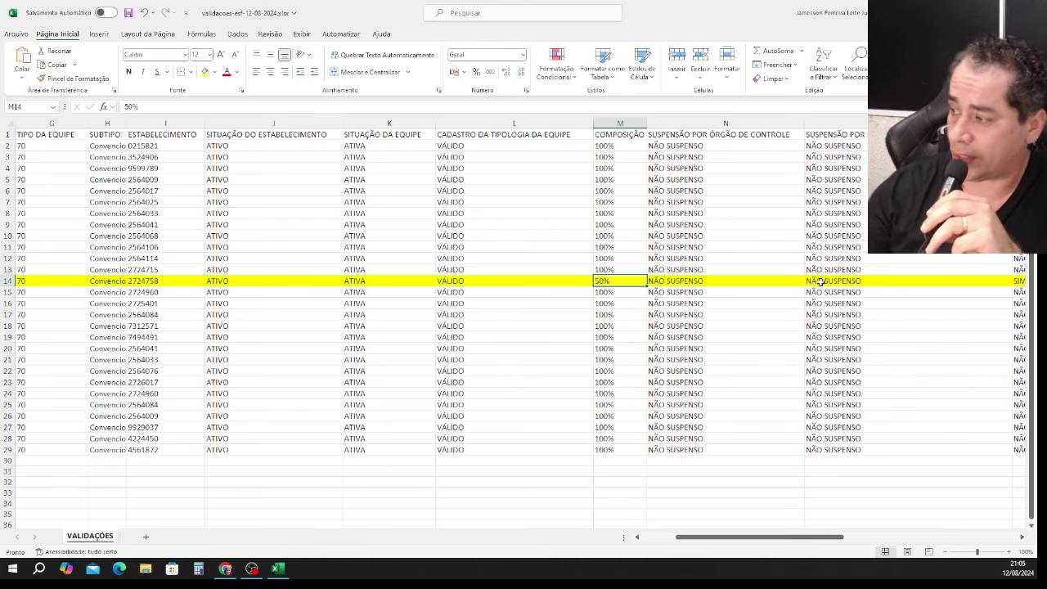
{"action": "key", "text": "Left"}
{"action": "key", "text": "Left"}
{"action": "key", "text": "Left"}
{"action": "key", "text": "Left"}
{"action": "key", "text": "Left"}
{"action": "key", "text": "Left"}
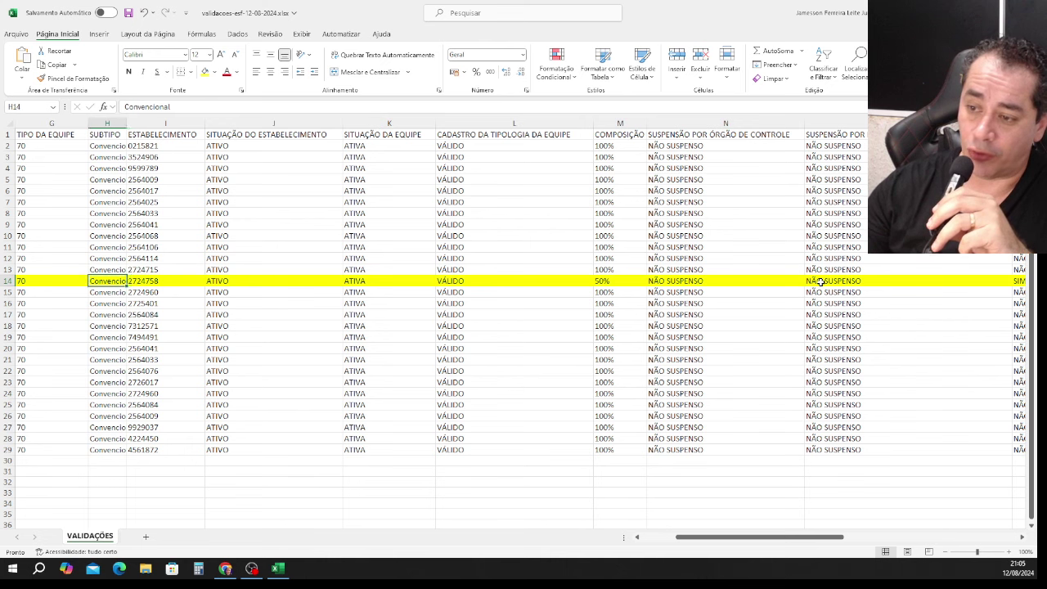
{"action": "key", "text": "Right"}
{"action": "key", "text": "Right"}
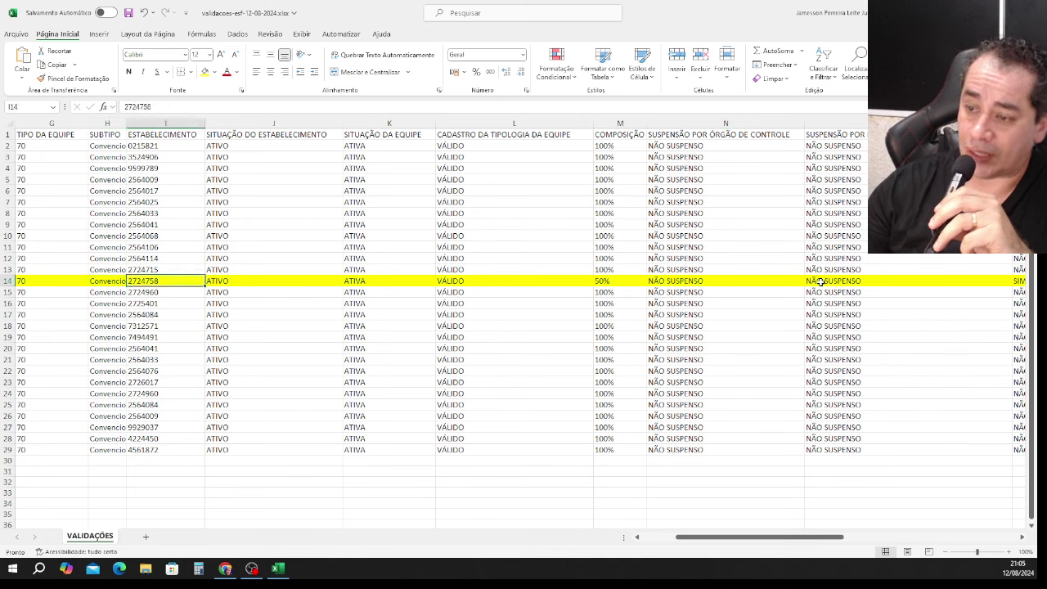
Step: Go through the identifying cells of highlighted row 14 and autofit the INE column to show the full team codes
{"action": "key", "text": "Left"}
{"action": "key", "text": "Left"}
{"action": "key", "text": "Left"}
{"action": "key", "text": "Left"}
{"action": "key", "text": "Left"}
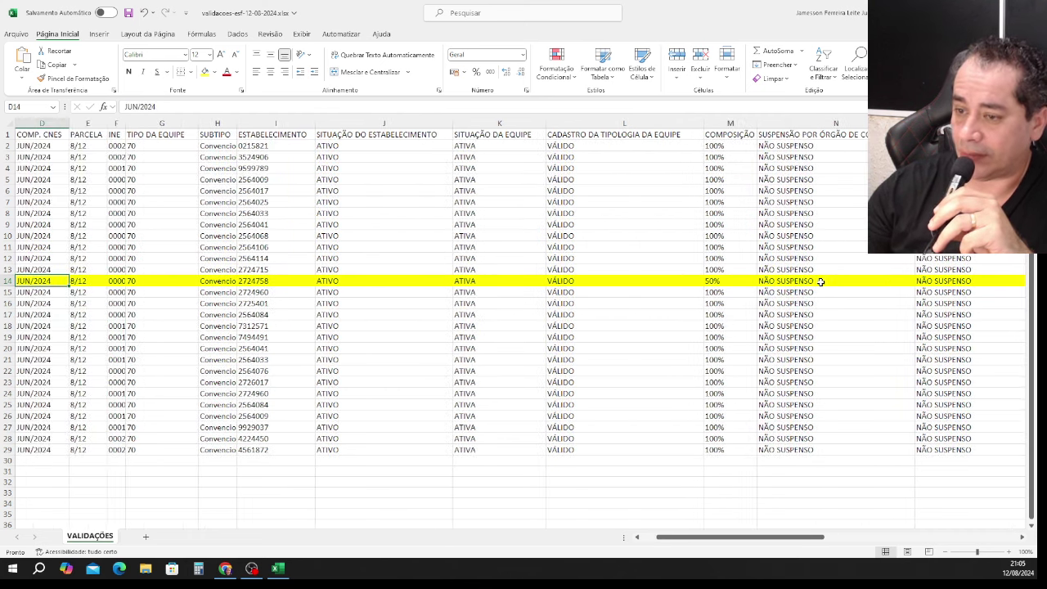
{"action": "key", "text": "Left"}
{"action": "key", "text": "Left"}
{"action": "key", "text": "Left"}
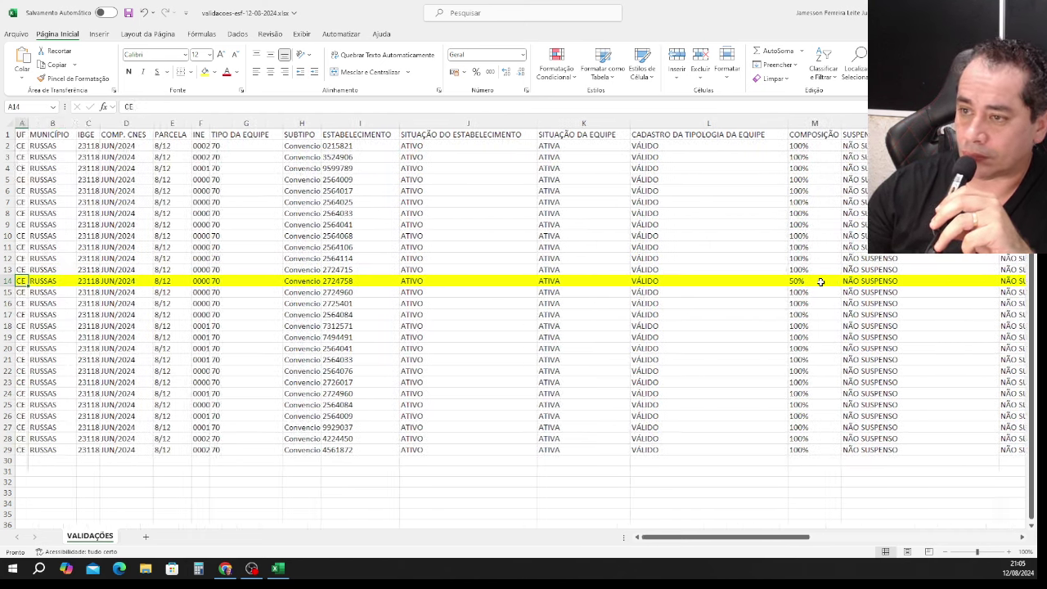
{"action": "key", "text": "Right"}
{"action": "key", "text": "Right"}
{"action": "key", "text": "Right"}
{"action": "key", "text": "Right"}
{"action": "key", "text": "Right"}
{"action": "key", "text": "Right"}
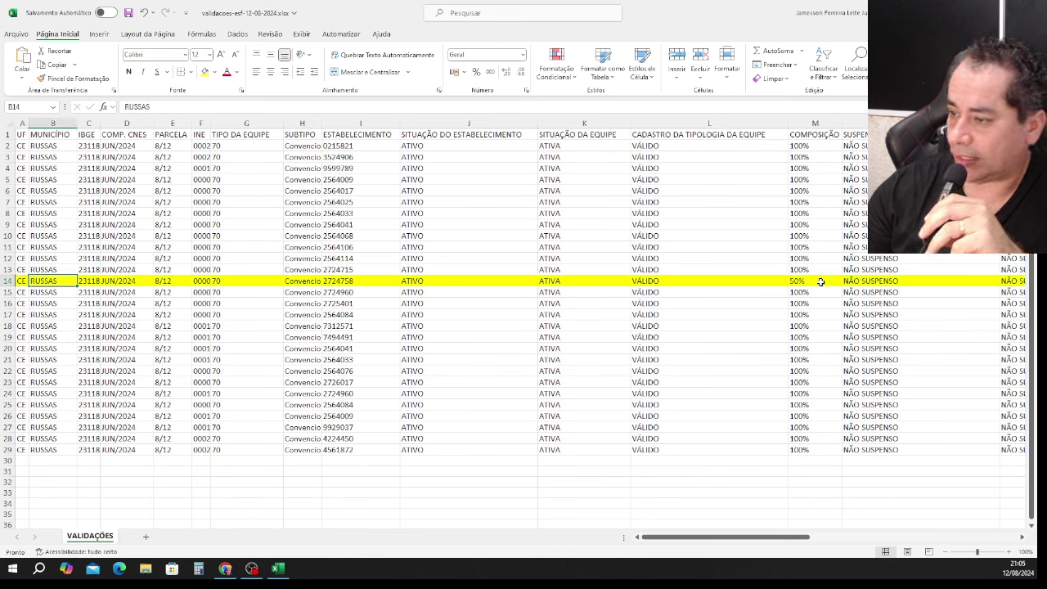
{"action": "key", "text": "Right"}
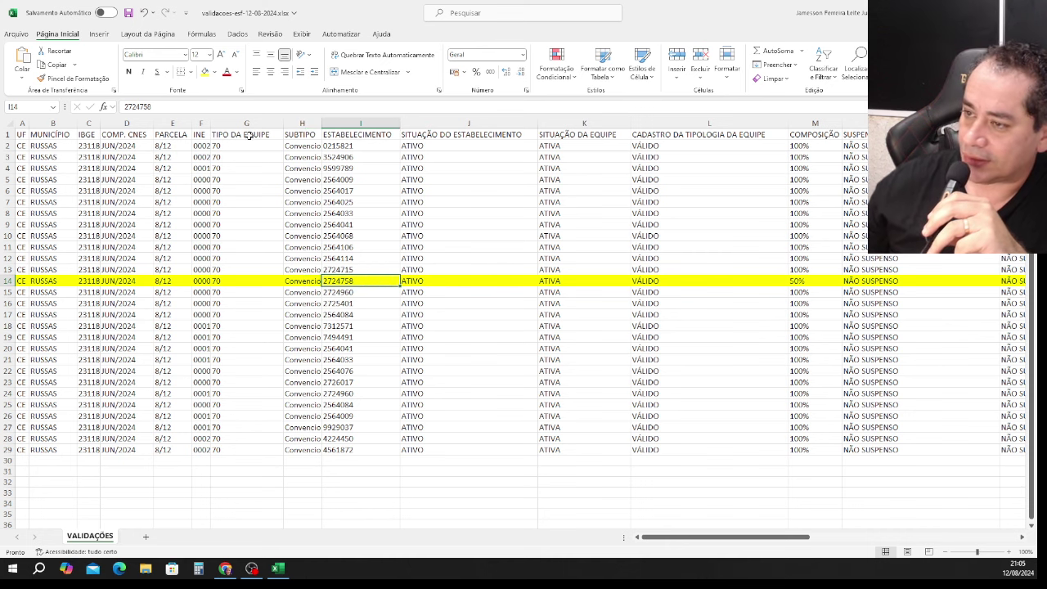
{"action": "double_click", "coordinate": [210, 120]}
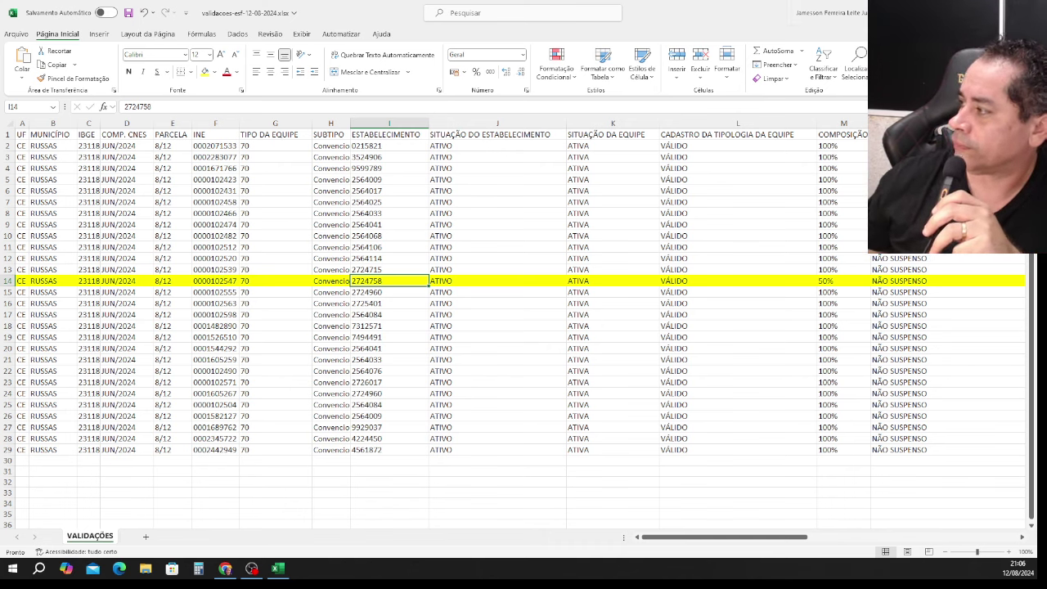
Step: Switch back to e-Gestor in Chrome and look over the eSF payment summary for Russas
{"action": "left_click", "coordinate": [225, 568]}
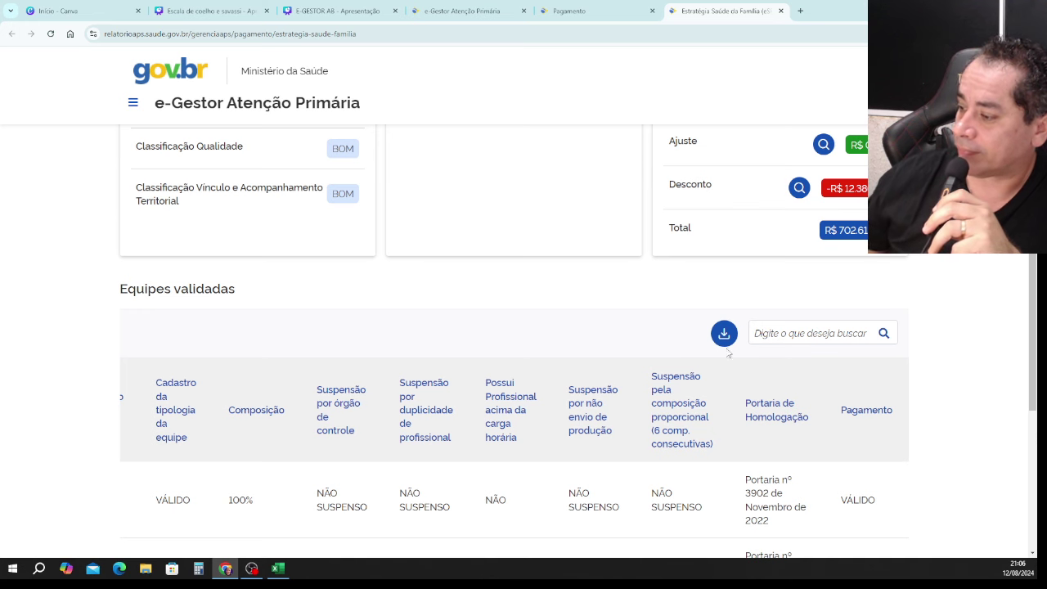
{"action": "scroll", "coordinate": [716, 383], "scroll_direction": "down", "scroll_amount": 1}
{"action": "scroll", "coordinate": [785, 498], "scroll_direction": "up", "scroll_amount": 5}
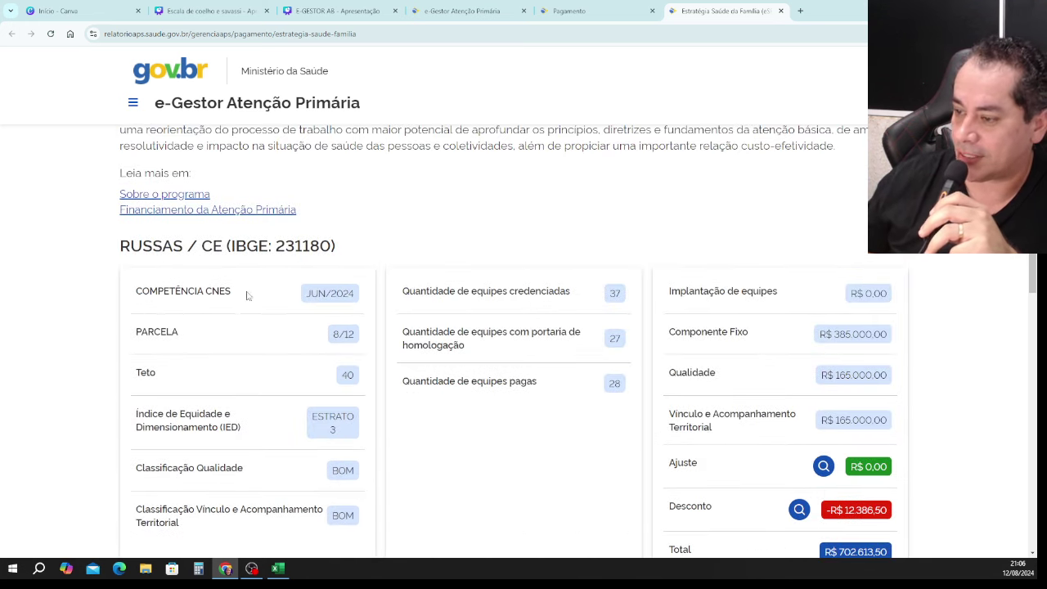
{"action": "scroll", "coordinate": [327, 294], "scroll_direction": "up", "scroll_amount": 1}
{"action": "scroll", "coordinate": [328, 294], "scroll_direction": "up", "scroll_amount": 1}
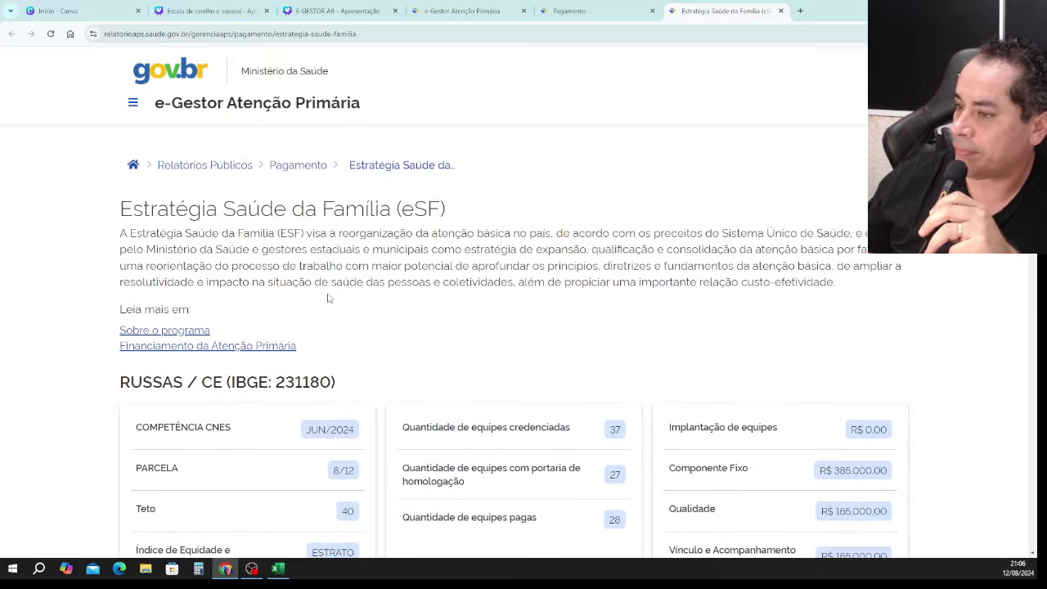
Step: In the Pagamento report, collapse the eSF and eAP group and expand Atenção à Saúde Bucal to view its components
{"action": "left_click", "coordinate": [612, 11]}
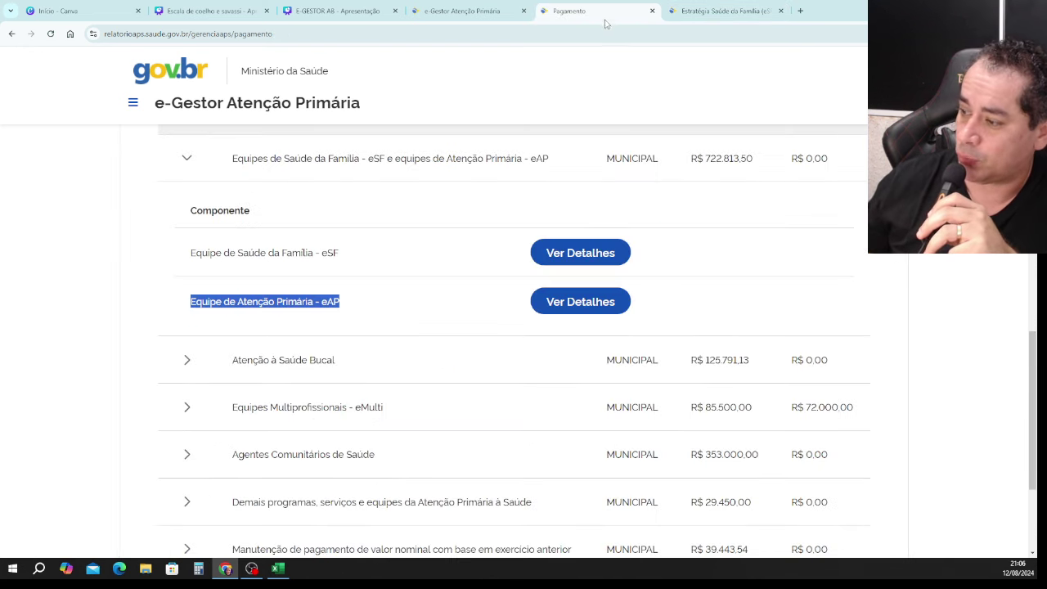
{"action": "left_click", "coordinate": [187, 160]}
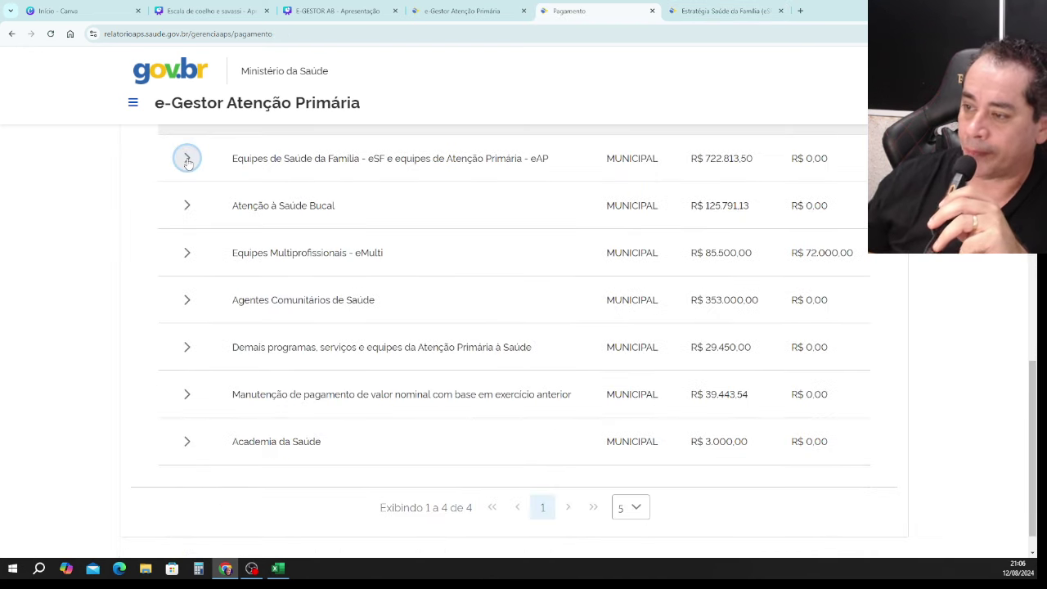
{"action": "left_click", "coordinate": [188, 206]}
{"action": "scroll", "coordinate": [330, 294], "scroll_direction": "down", "scroll_amount": 1}
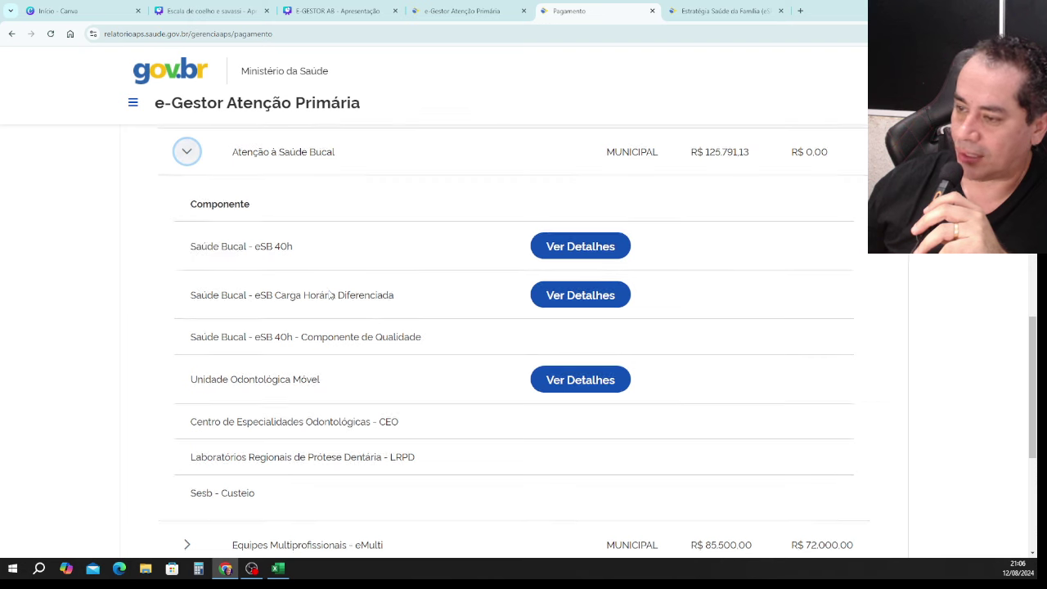